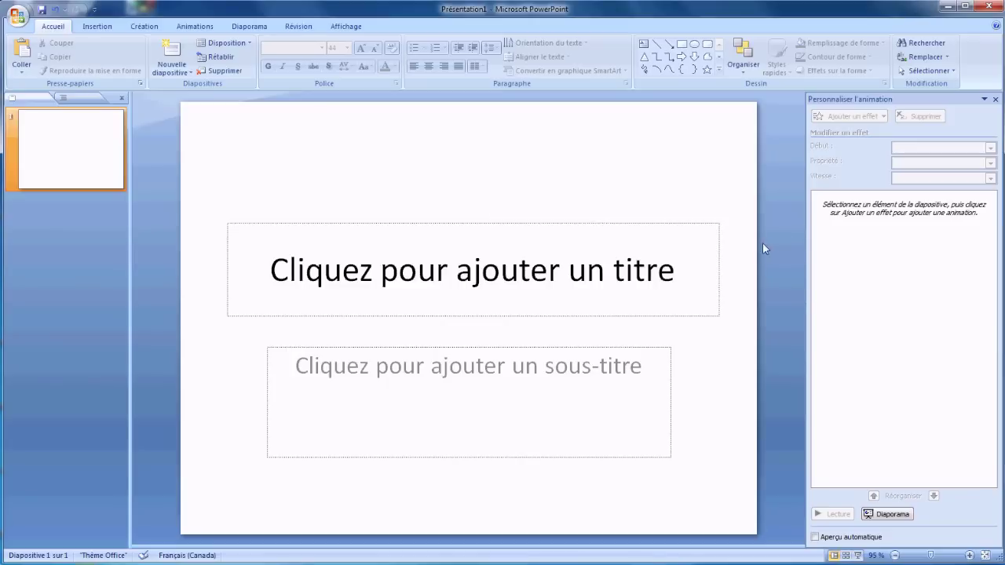
# - Switch to the Animations ribbon for the blank title slide, with the Personnaliser l'animation pane showing
pyautogui.click(182, 28)
# - Paste 'Ceux qui ne comprennent pas a sont cons!!!! (Joke)' into the title and select the title box
pyautogui.click(469, 281)
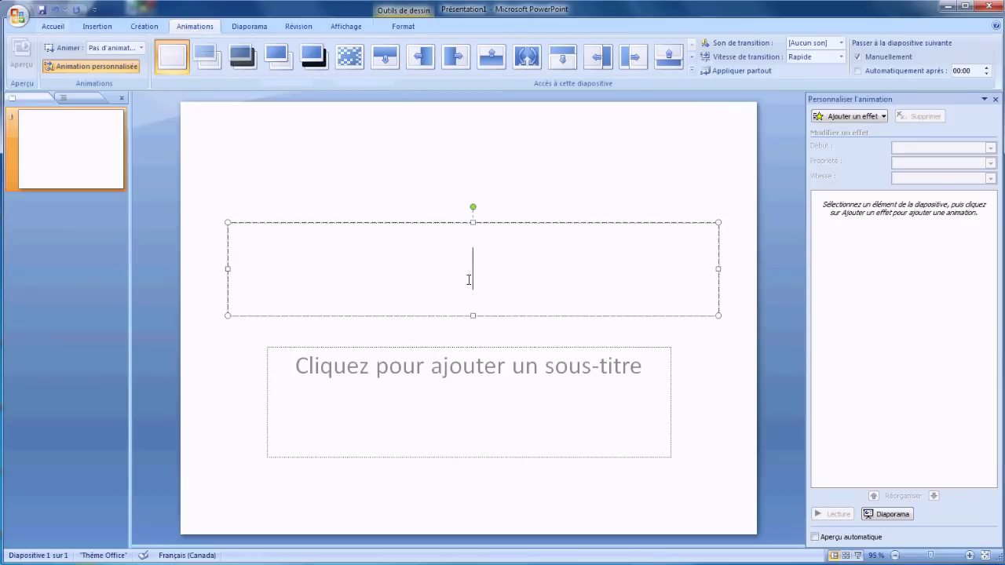
pyautogui.write('Ceux qui ne comprennent pas a sont cons!!!! (Joke)')
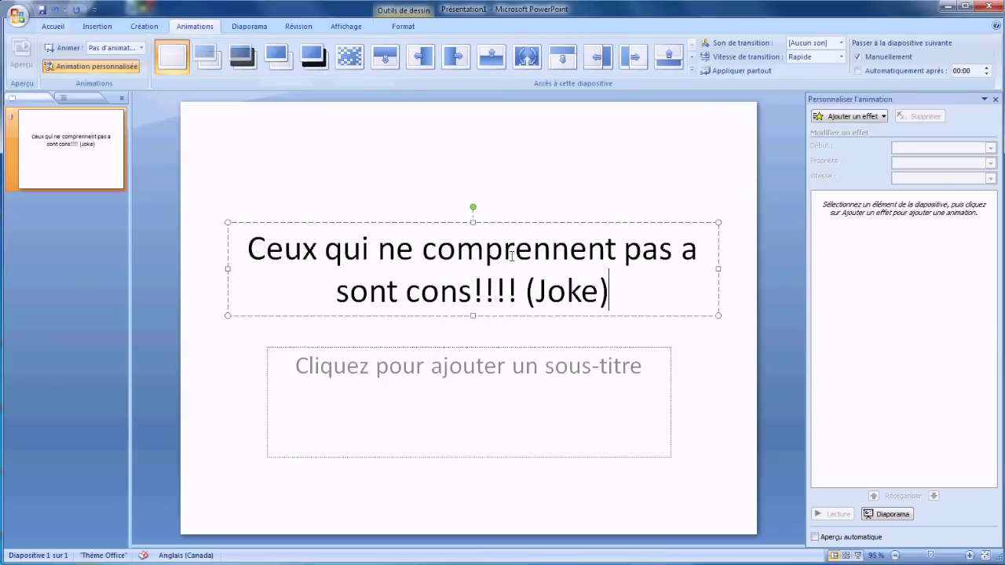
pyautogui.click(595, 223)
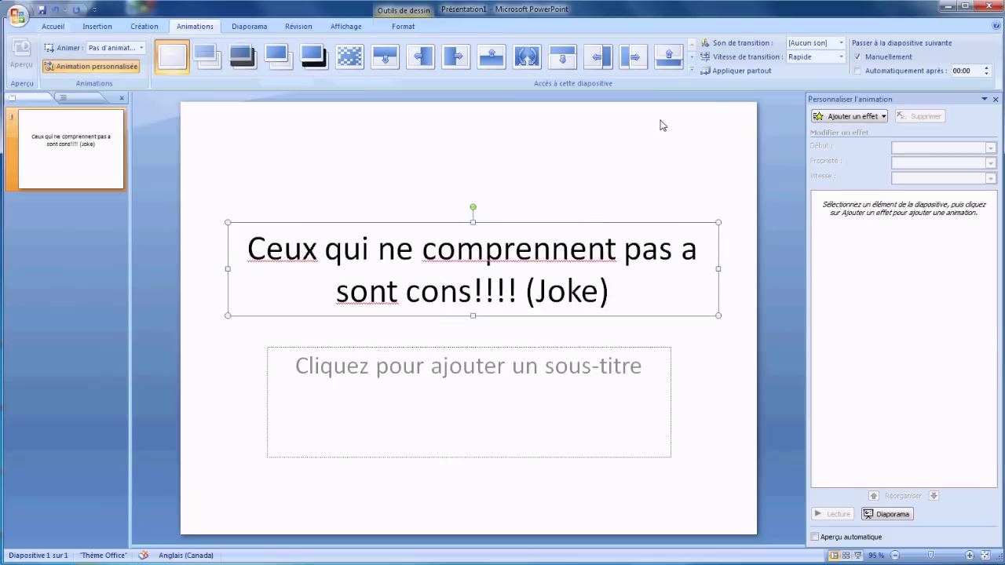
# - Preview the Ouverture, Emphase, Fermeture and Trajectoires submenus under Ajouter un effet
pyautogui.click(861, 115)
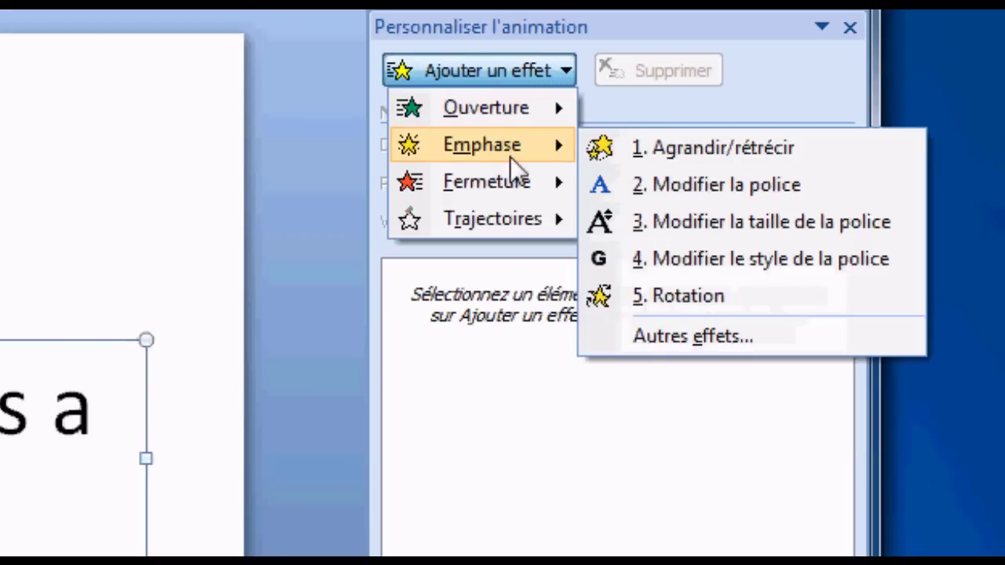
pyautogui.moveTo(504, 189)
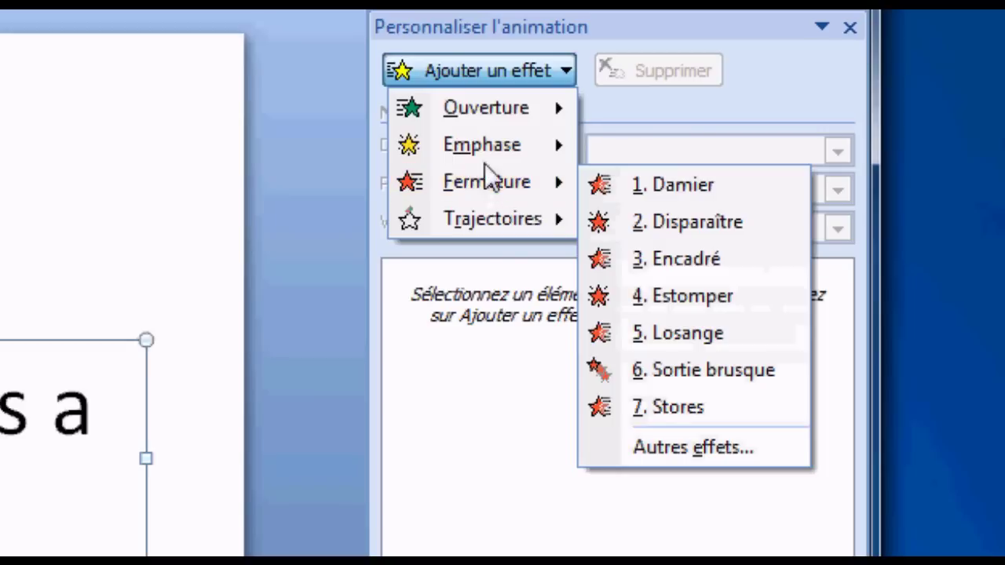
pyautogui.moveTo(503, 112)
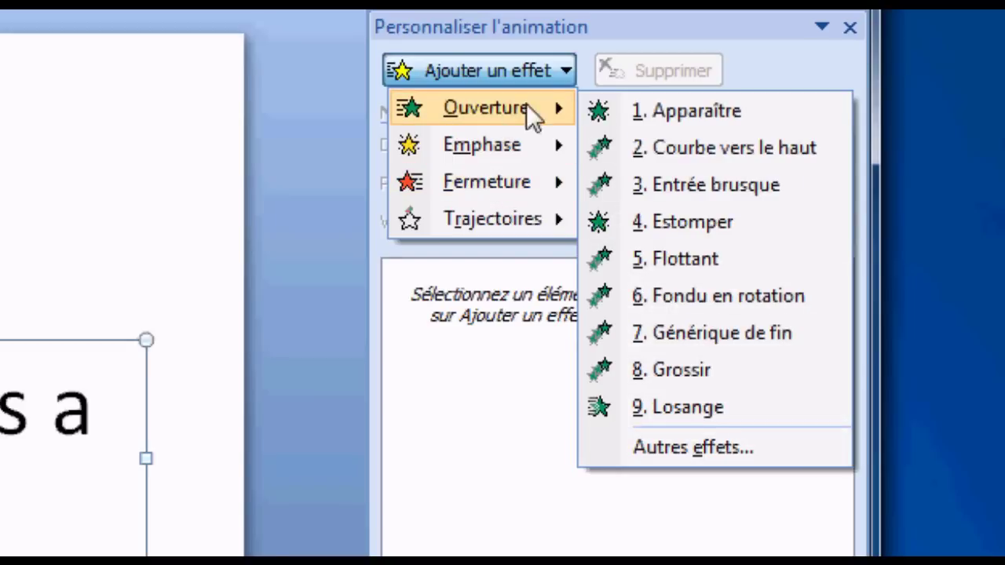
pyautogui.moveTo(522, 137)
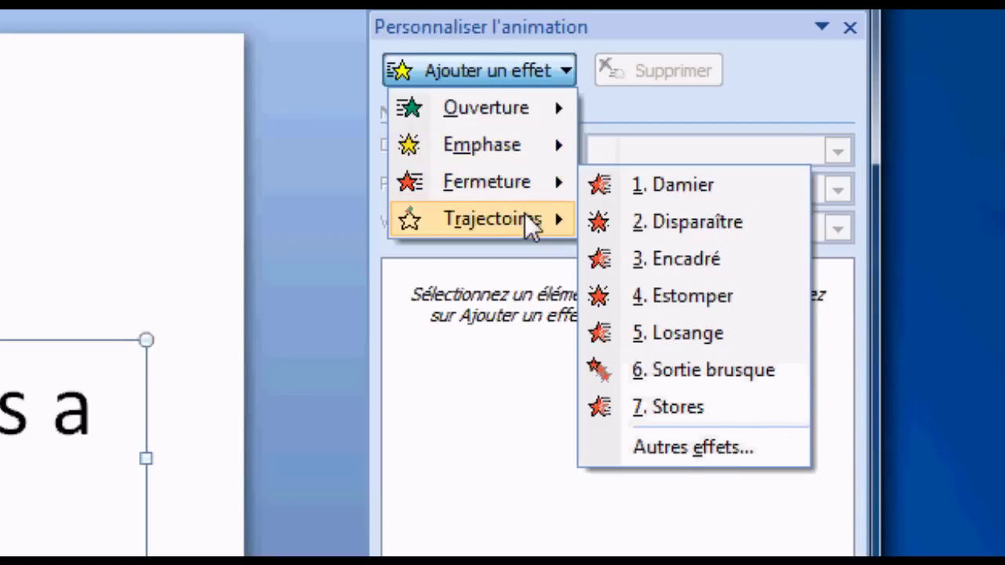
pyautogui.moveTo(525, 217)
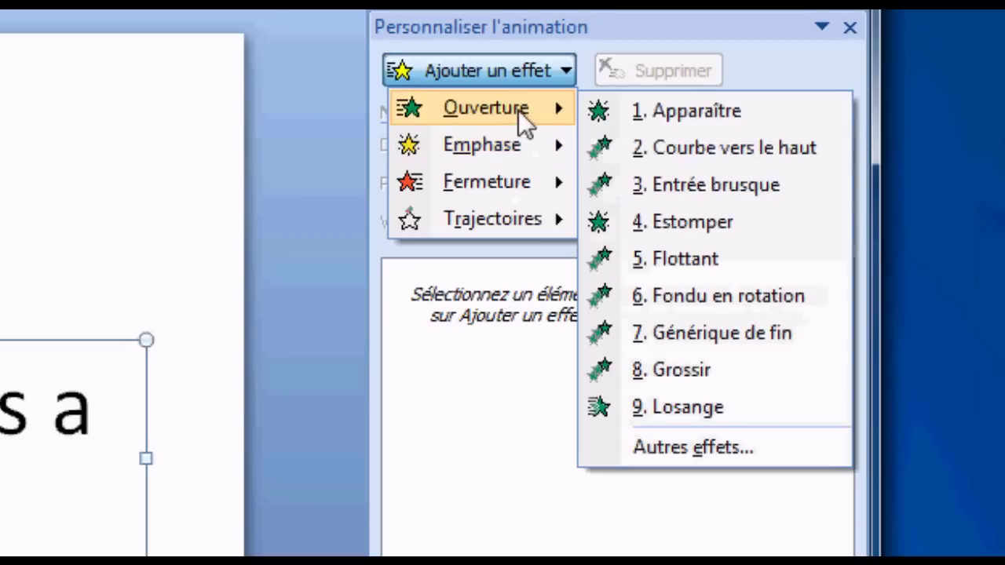
# - Apply Estomper (entrance), Diagonal haut à droite (motion path) and Encadré (exit) to the title, in that order
pyautogui.click(675, 224)
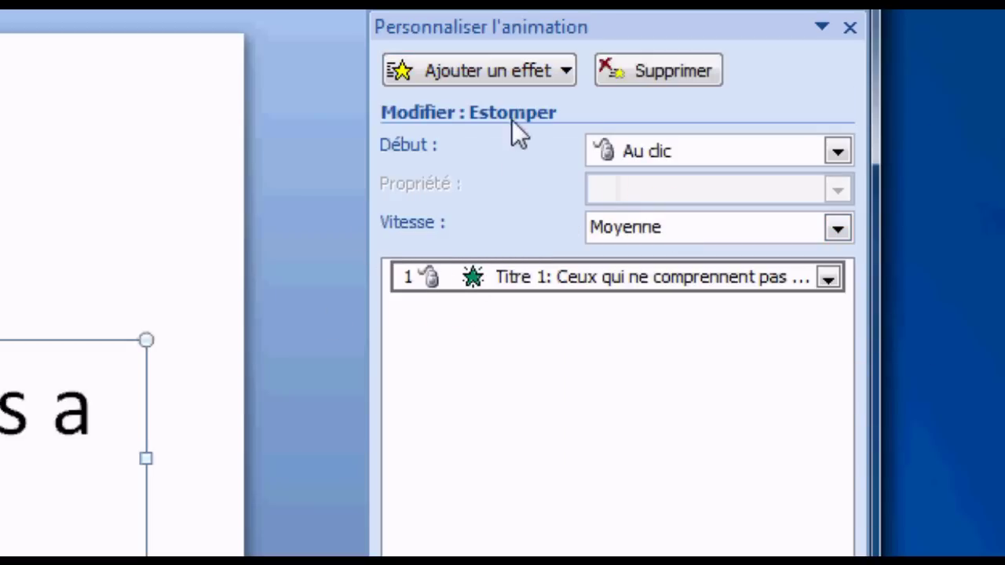
pyautogui.click(466, 74)
pyautogui.moveTo(500, 151)
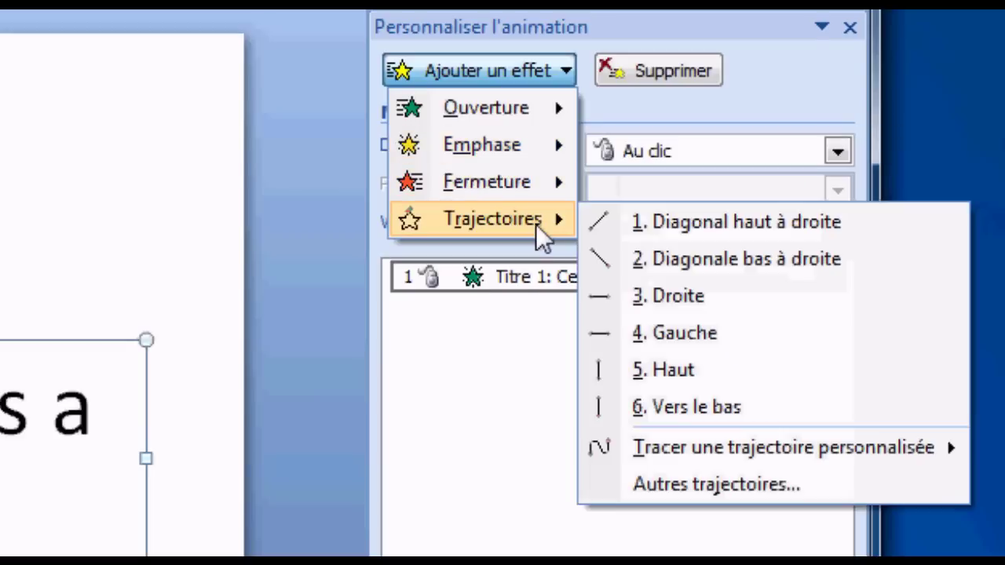
pyautogui.click(679, 228)
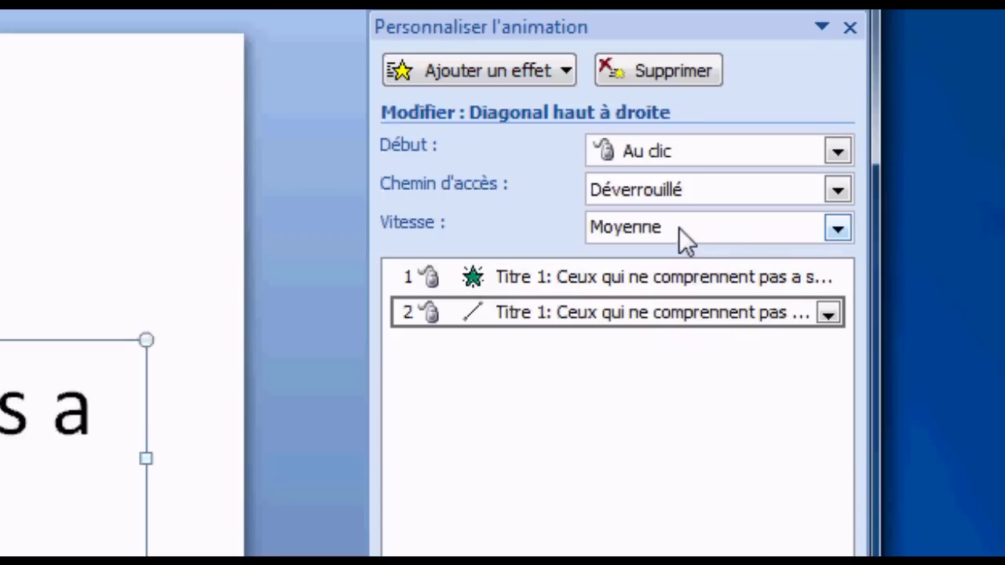
pyautogui.click(452, 78)
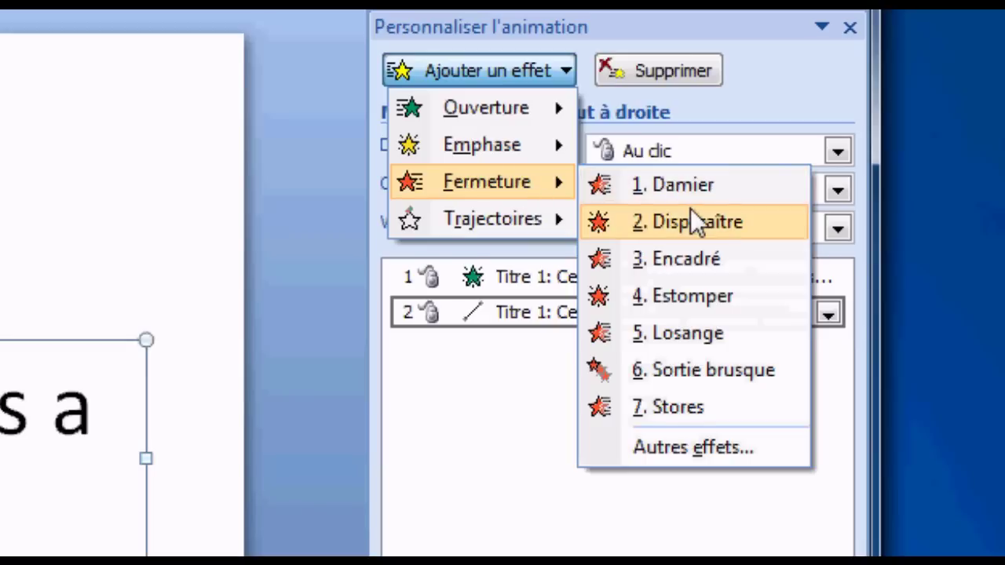
pyautogui.click(704, 258)
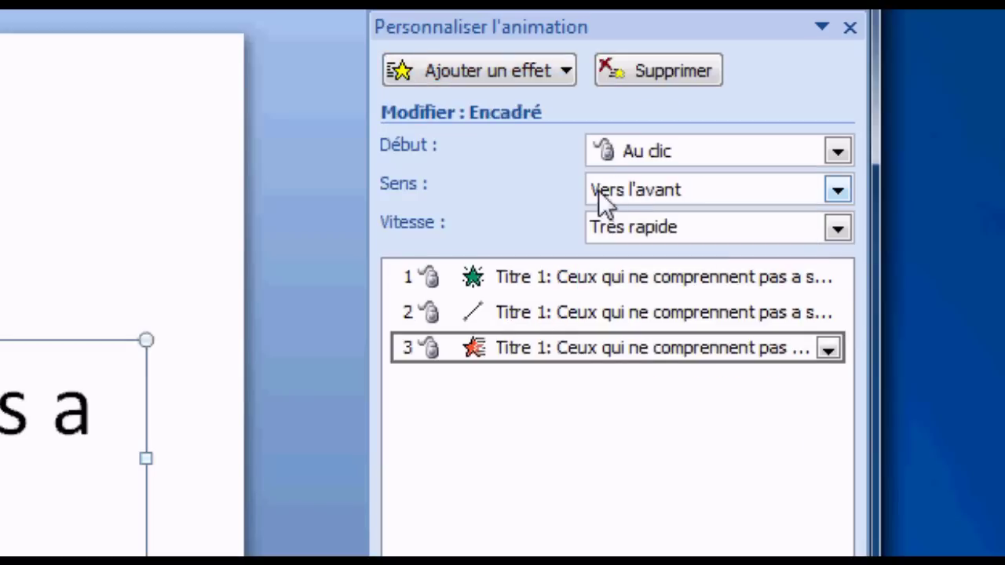
# - Set Estomper and Encadré to start Après la précédente and the motion path Avec la précédente
pyautogui.click(481, 279)
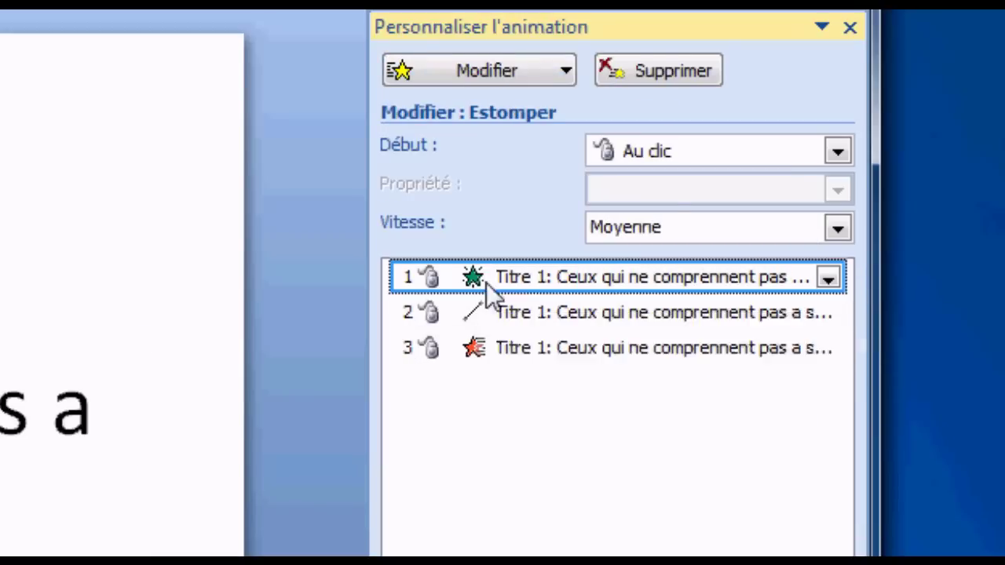
pyautogui.click(664, 161)
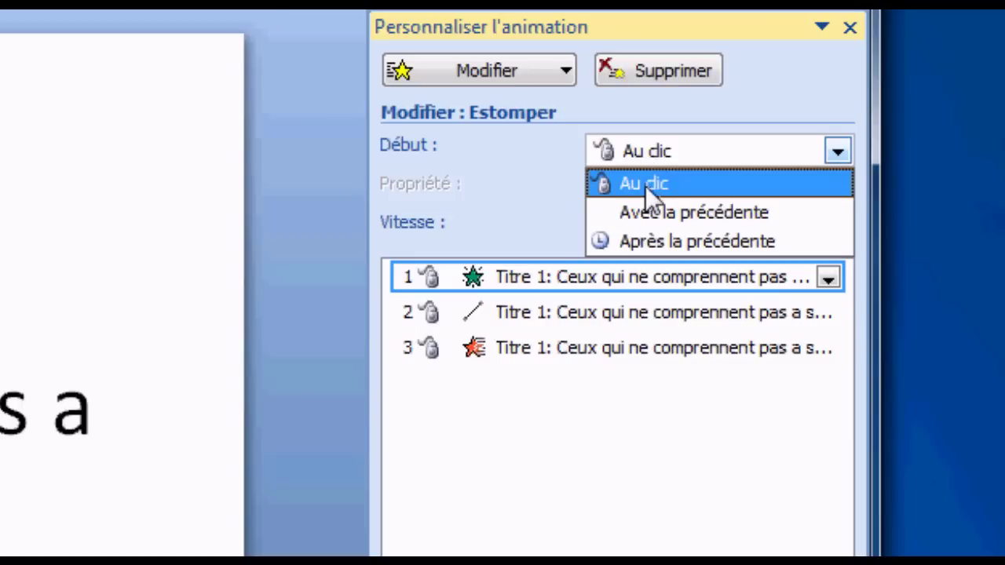
pyautogui.click(644, 185)
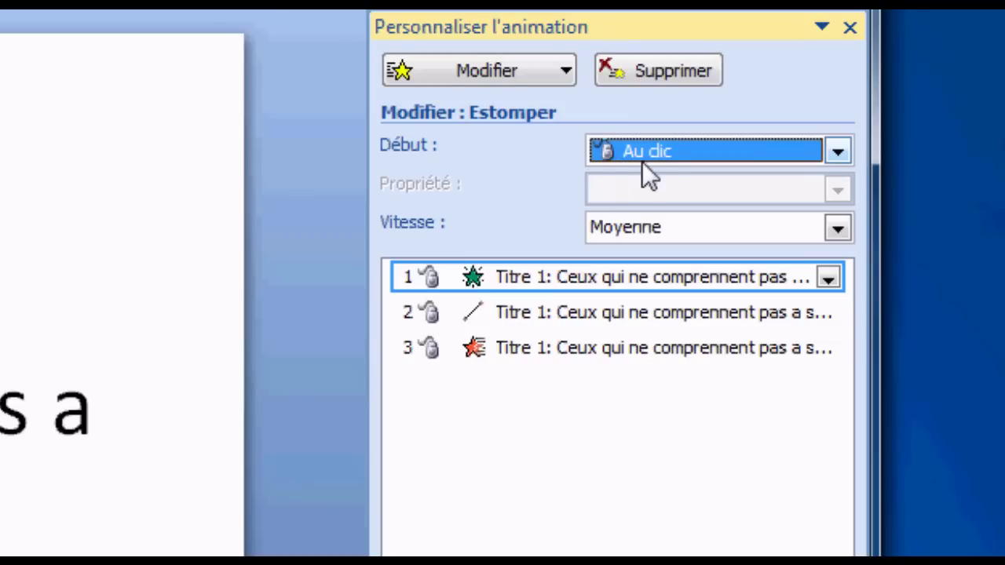
pyautogui.click(641, 157)
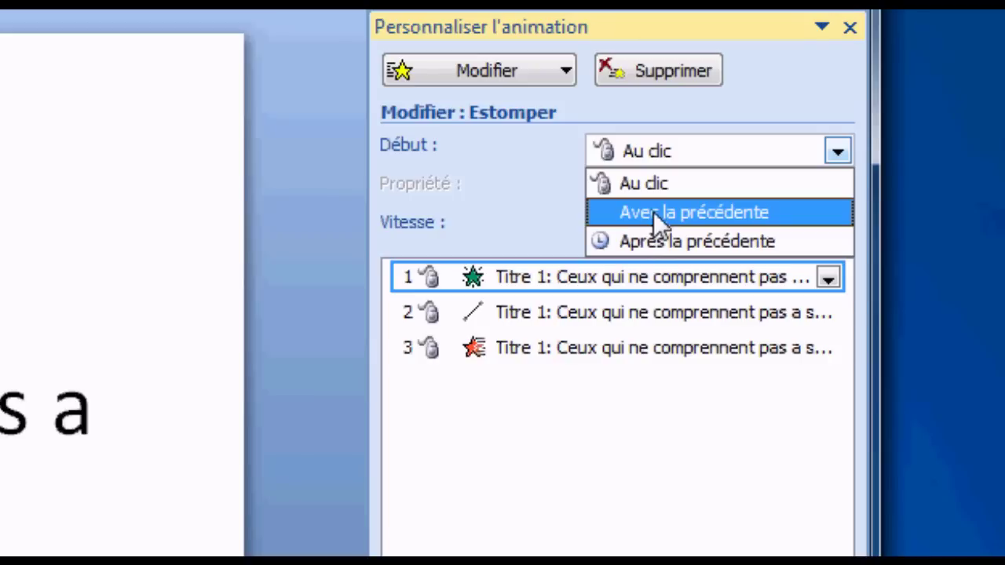
pyautogui.click(646, 239)
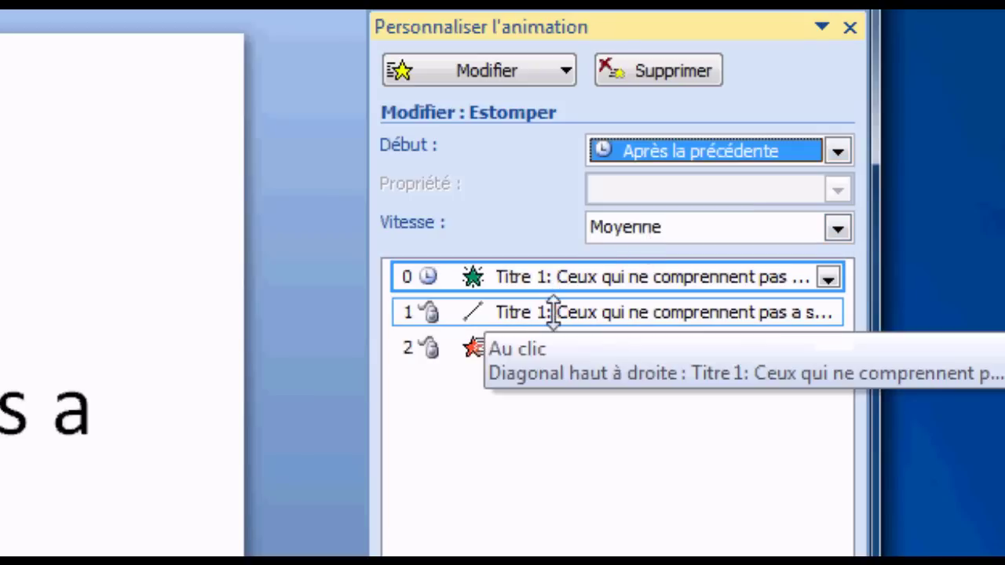
pyautogui.click(553, 312)
pyautogui.click(526, 287)
pyautogui.click(537, 292)
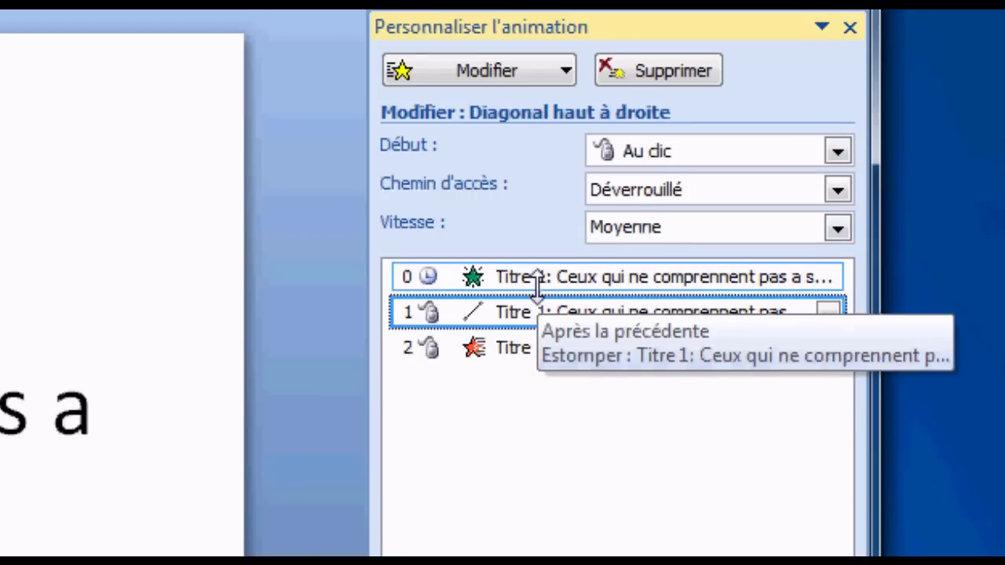
pyautogui.click(652, 152)
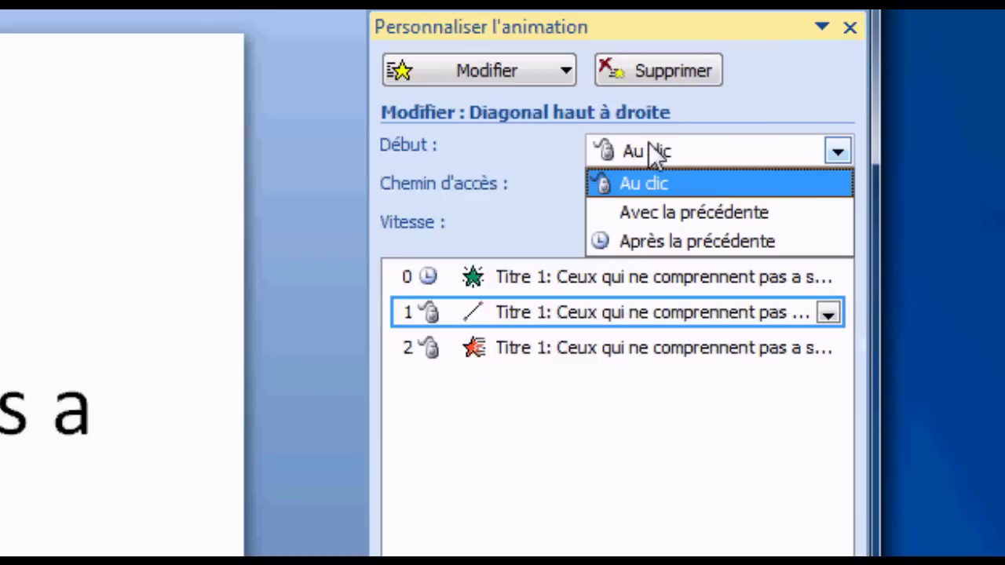
pyautogui.click(648, 212)
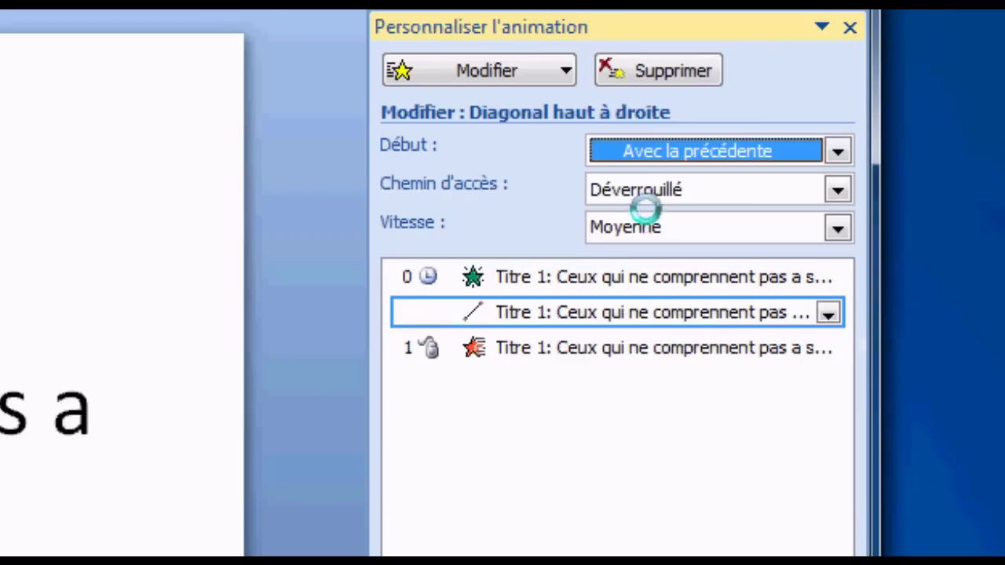
pyautogui.click(524, 345)
pyautogui.click(669, 153)
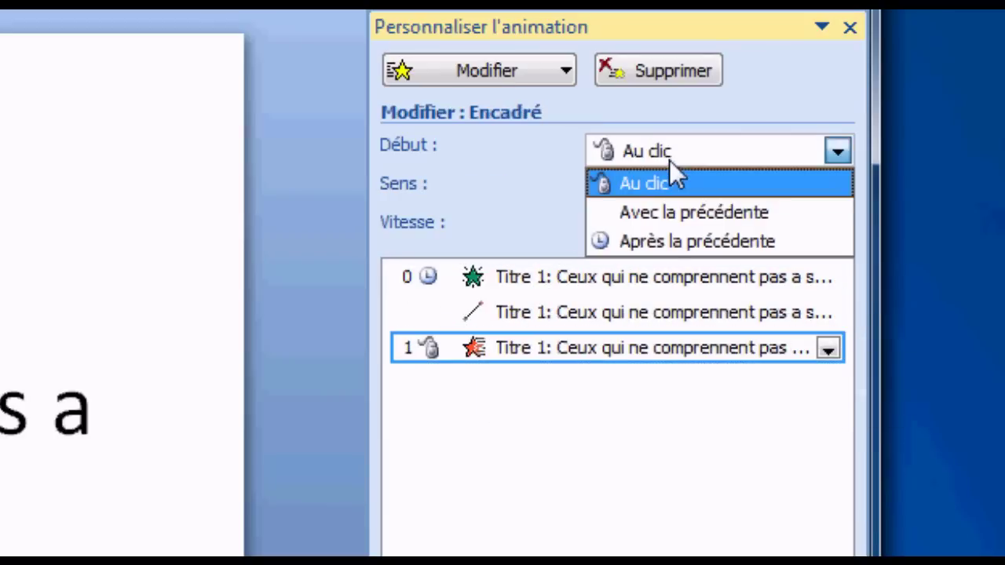
pyautogui.click(663, 244)
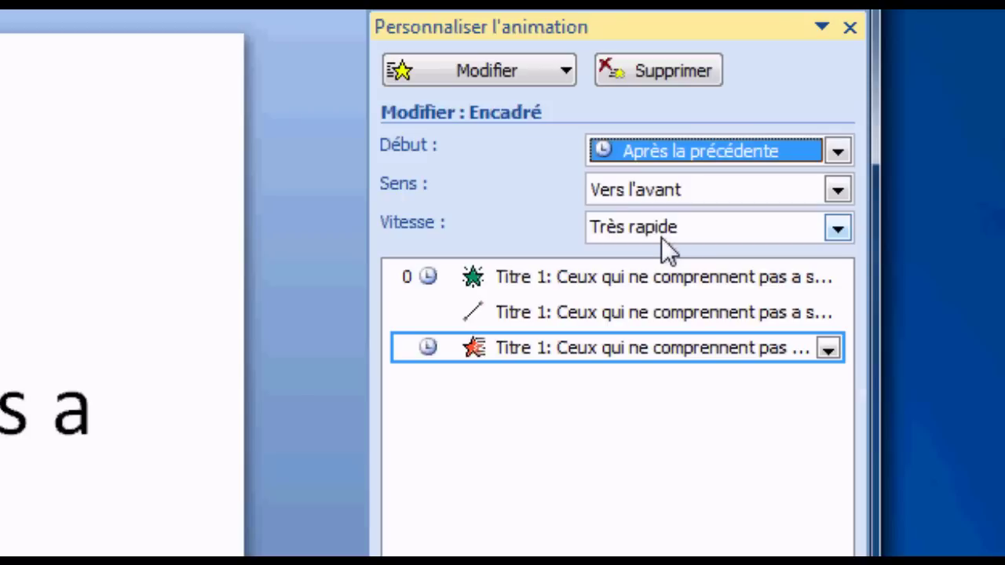
# - Set the fade's speed to Rapide and the motion path's speed to Très lente
pyautogui.click(634, 276)
pyautogui.click(622, 227)
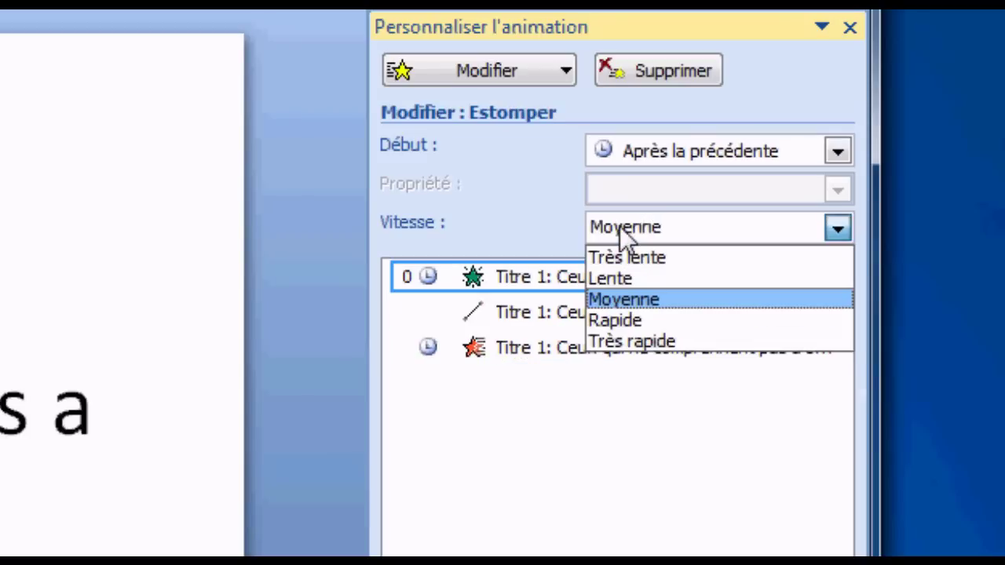
pyautogui.click(628, 320)
pyautogui.click(579, 313)
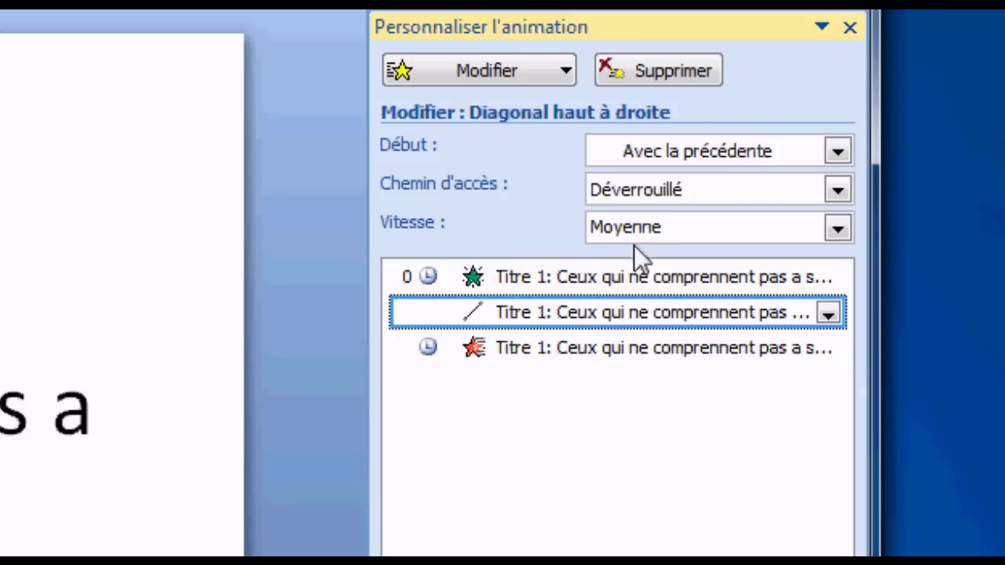
pyautogui.click(632, 237)
pyautogui.click(622, 259)
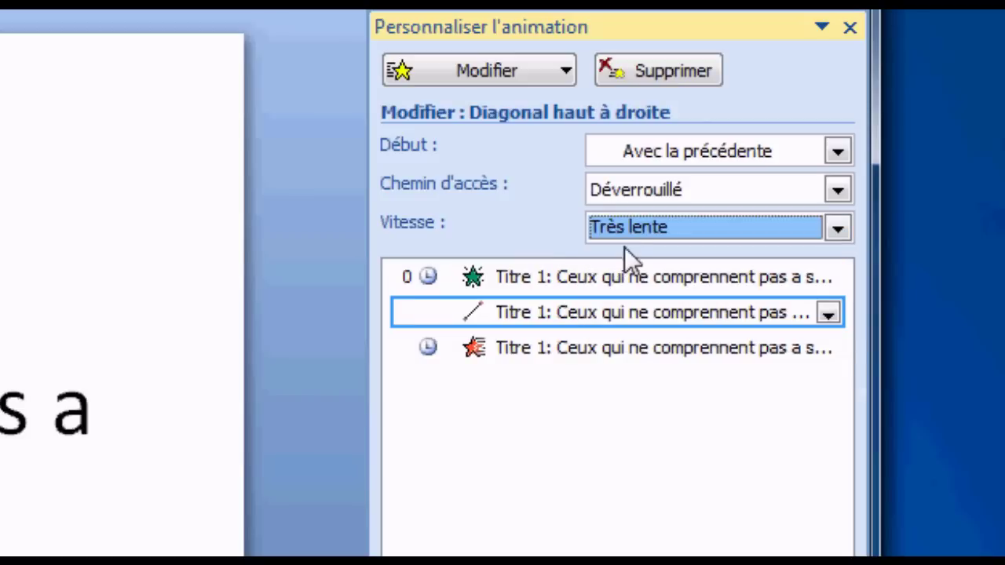
pyautogui.click(542, 349)
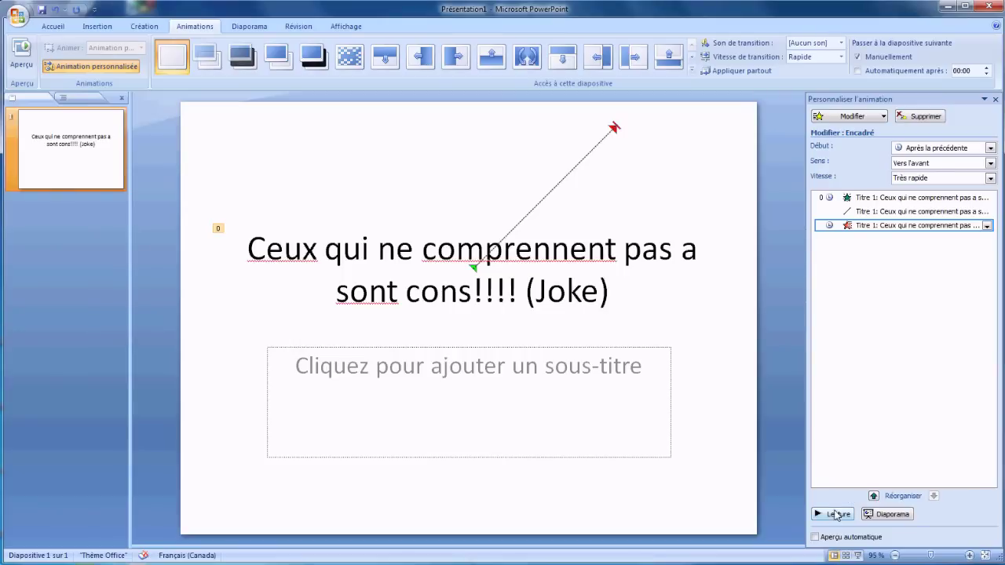
# - Preview the animations and drag the motion path's end point closer to the title
pyautogui.click(831, 514)
pyautogui.click(617, 134)
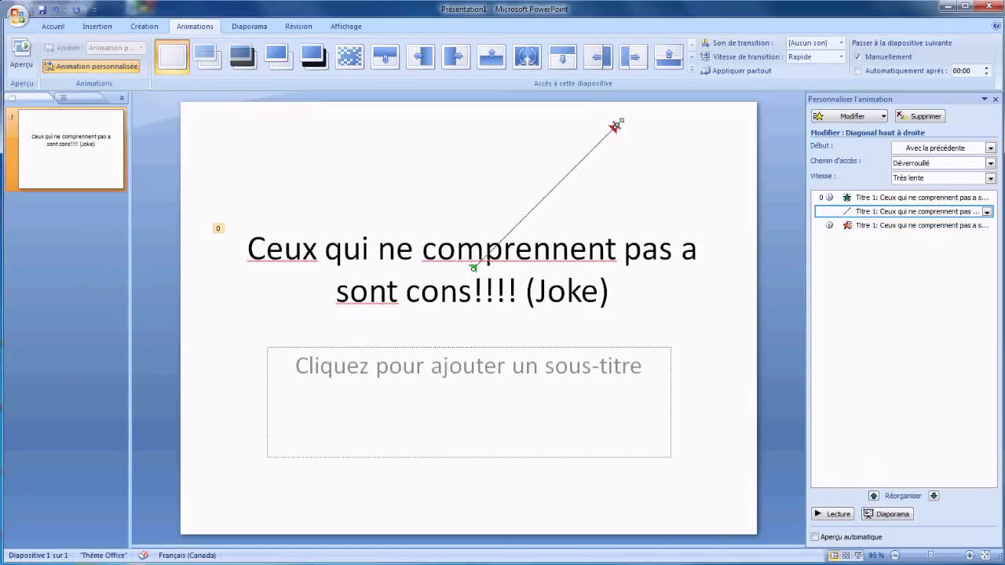
pyautogui.moveTo(521, 223); pyautogui.dragTo(516, 225)
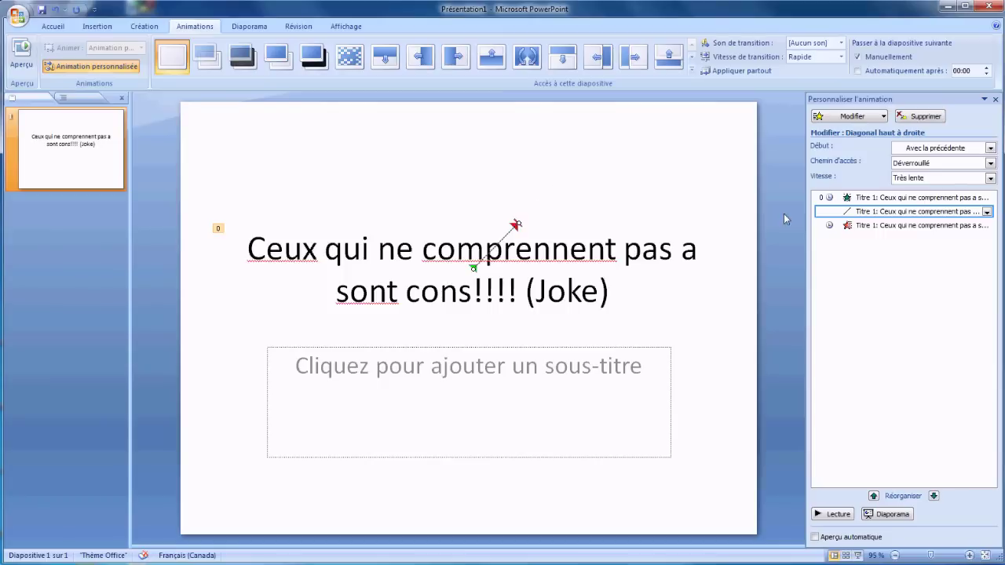
# - Change the fade entrance speed to slow
pyautogui.click(902, 197)
pyautogui.click(911, 177)
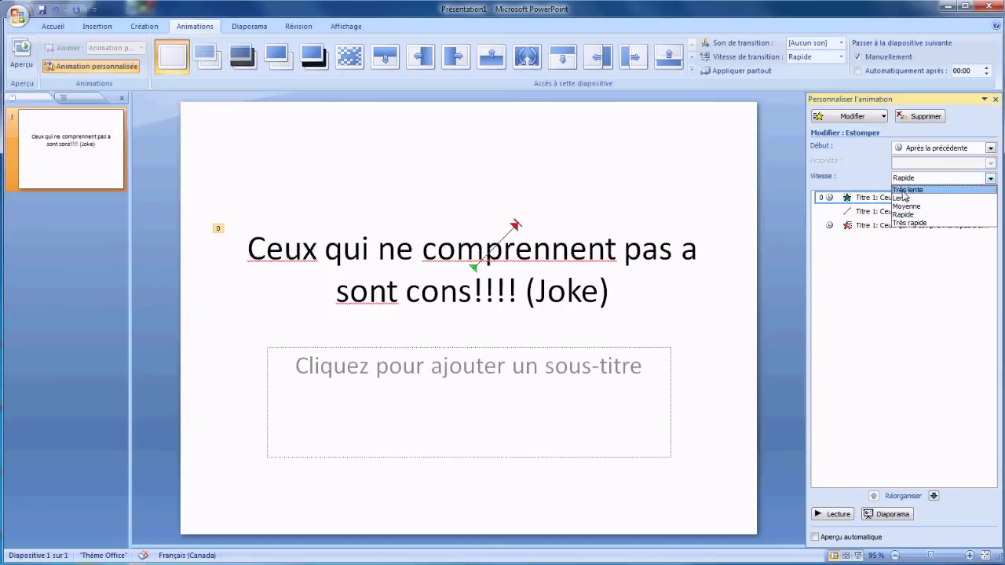
pyautogui.click(904, 197)
pyautogui.click(887, 225)
pyautogui.click(887, 198)
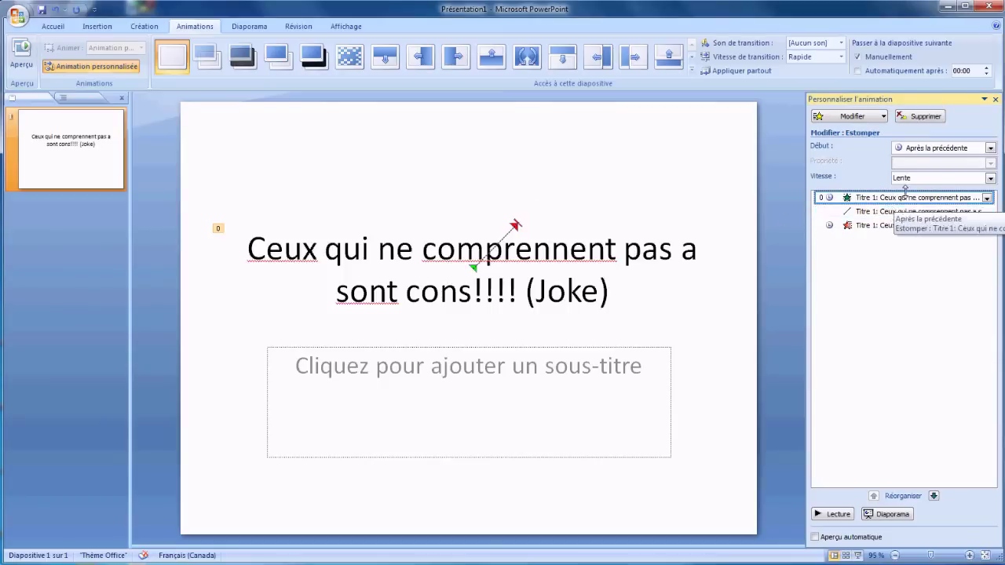
# - Replace the fade with the Losange entrance, preview, and correct the title to 'pas ça'
pyautogui.click(850, 119)
pyautogui.moveTo(863, 132)
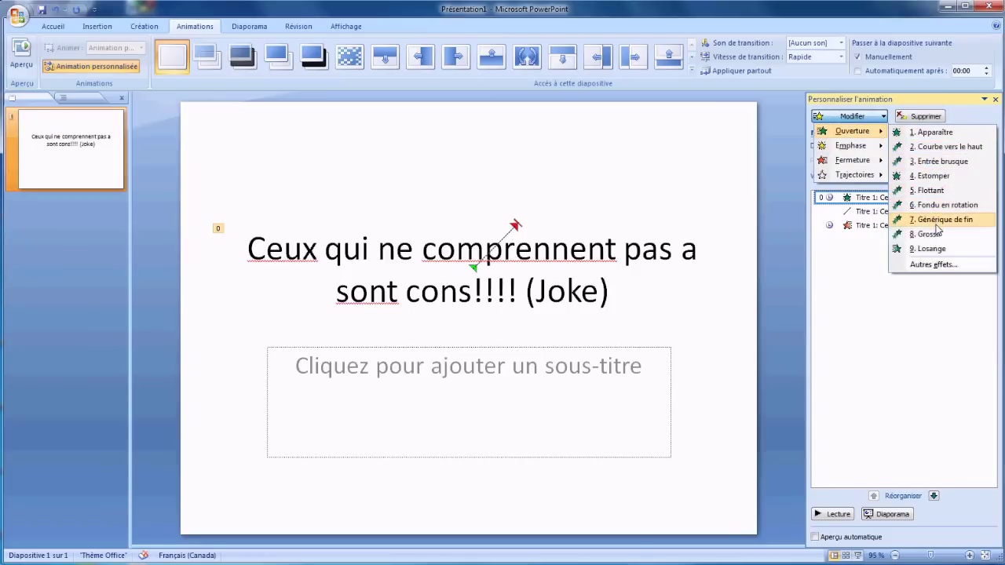
pyautogui.click(930, 249)
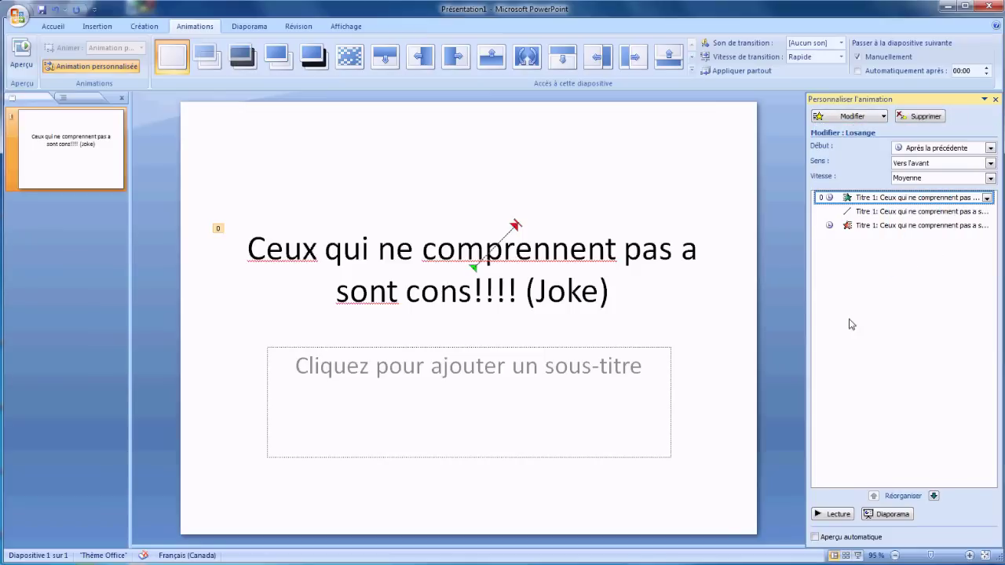
pyautogui.click(838, 514)
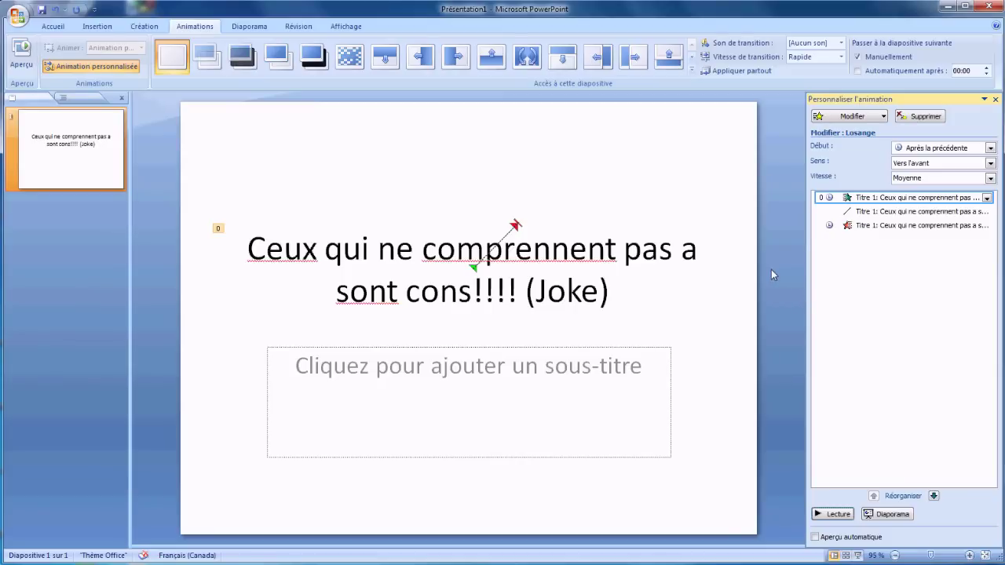
pyautogui.hotkey('ctrl', 'z')
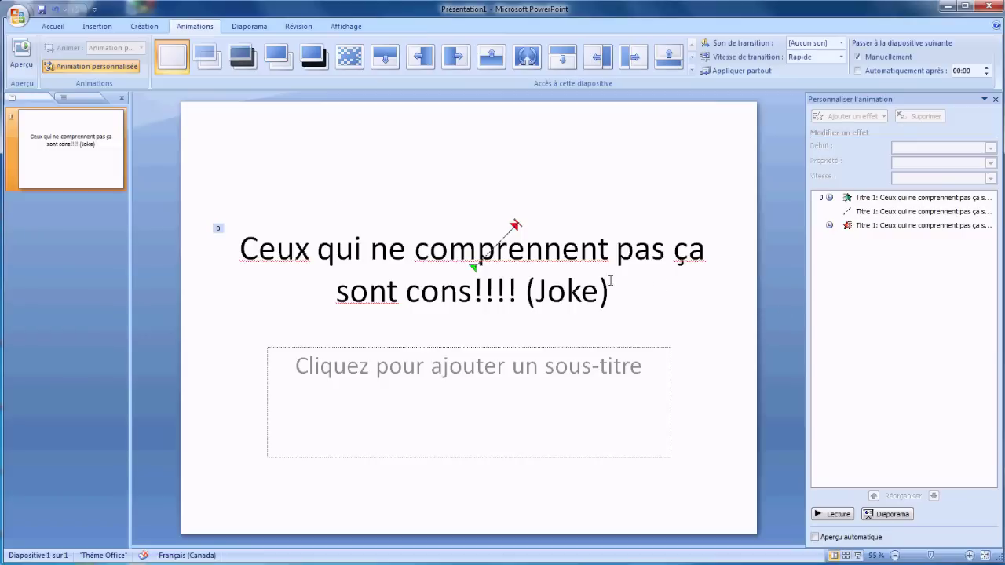
# - Open 'New money 11' from Runescape Guides > Money Making
pyautogui.click(17, 22)
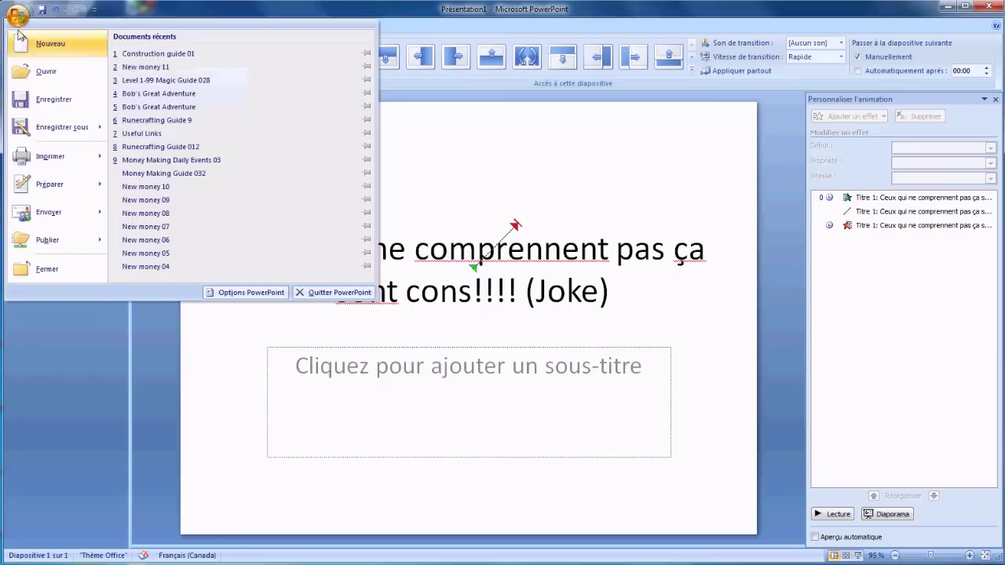
pyautogui.click(46, 71)
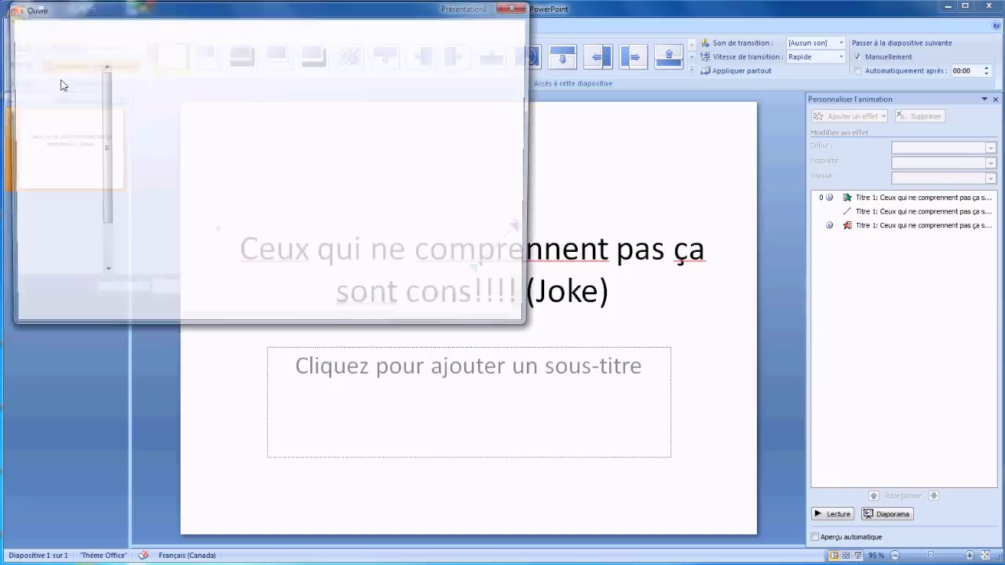
pyautogui.doubleClick(184, 150)
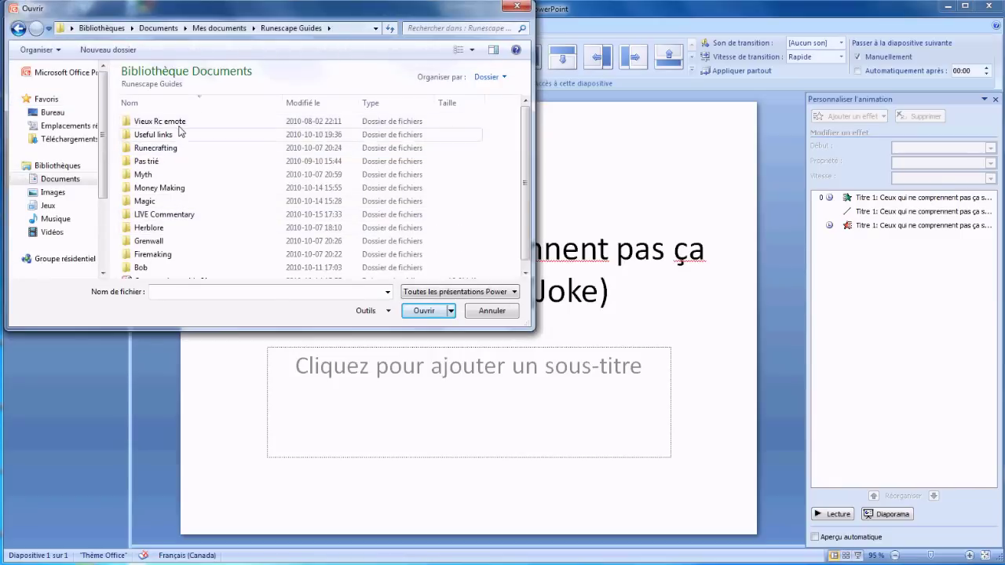
pyautogui.scroll(-1, 187, 157)
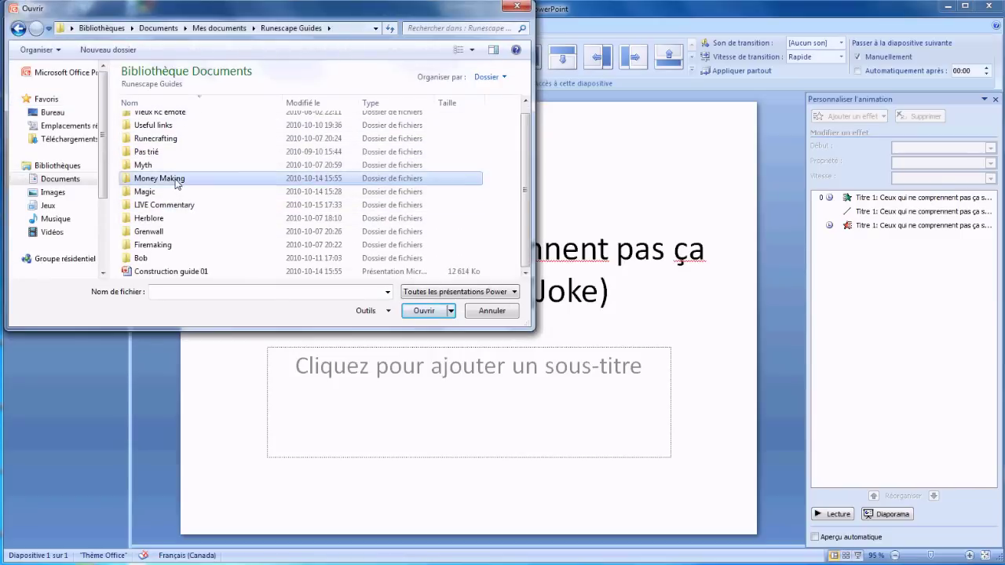
pyautogui.doubleClick(175, 178)
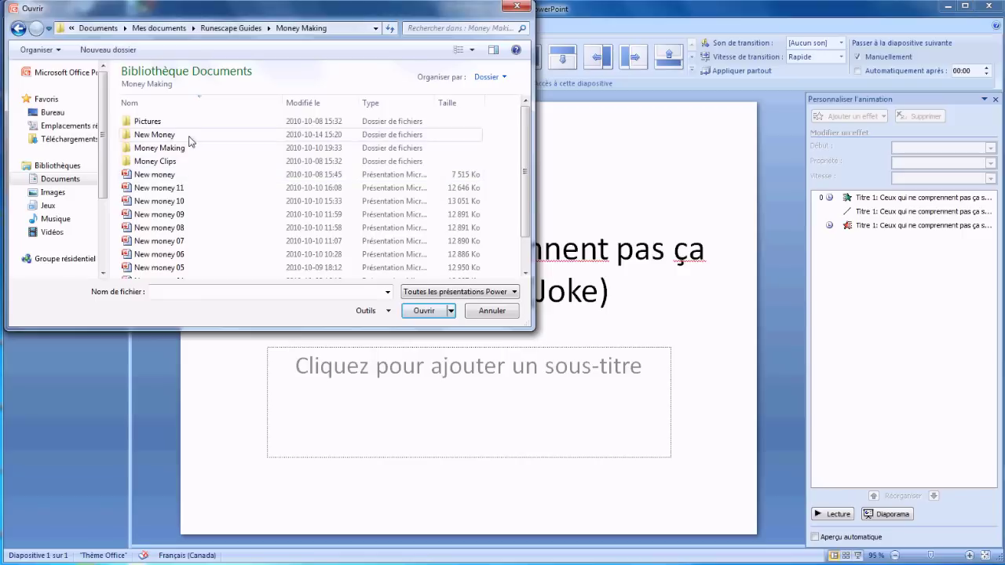
pyautogui.doubleClick(174, 188)
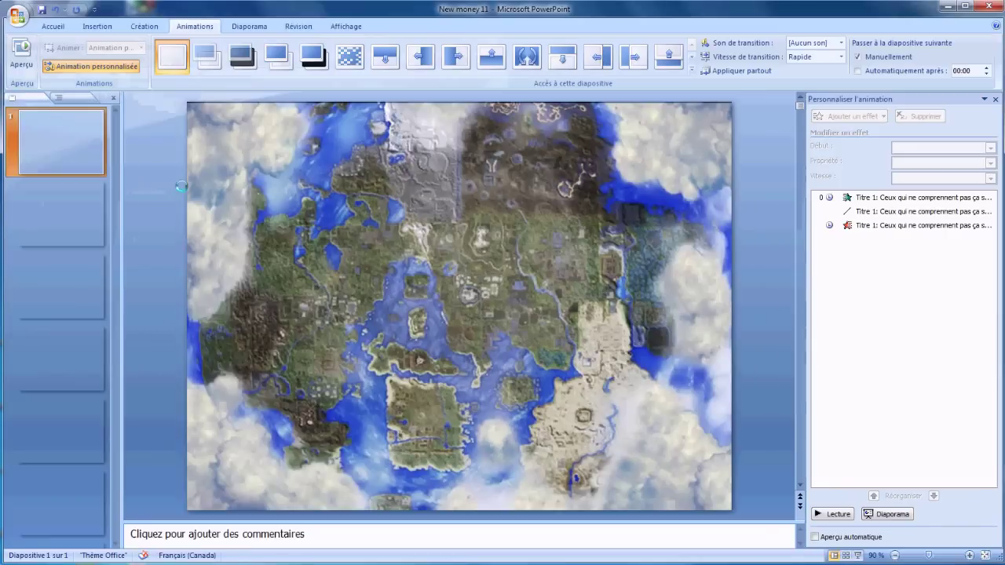
# - Close Présentation1 without saving its changes
pyautogui.rightClick(169, 564)
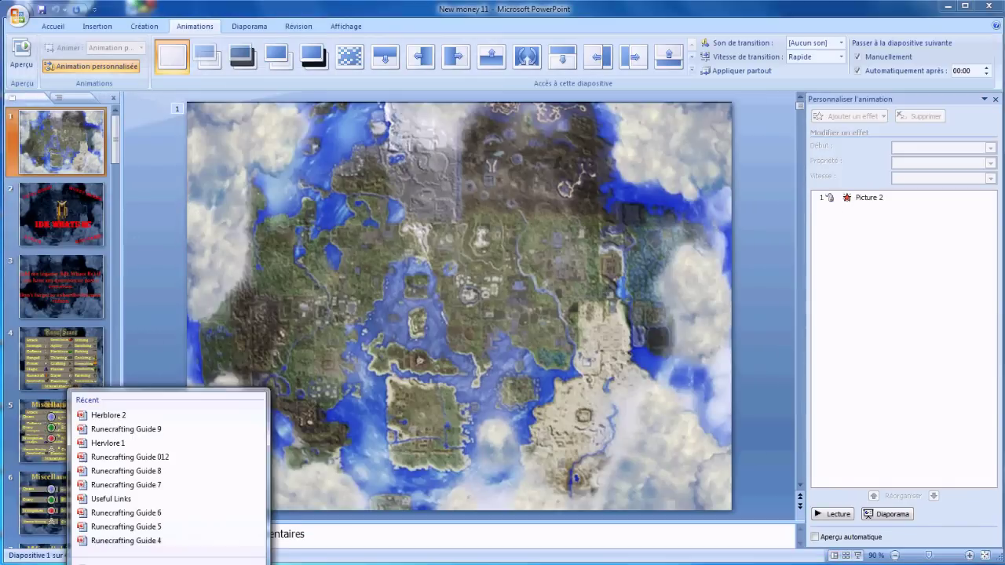
pyautogui.click(168, 564)
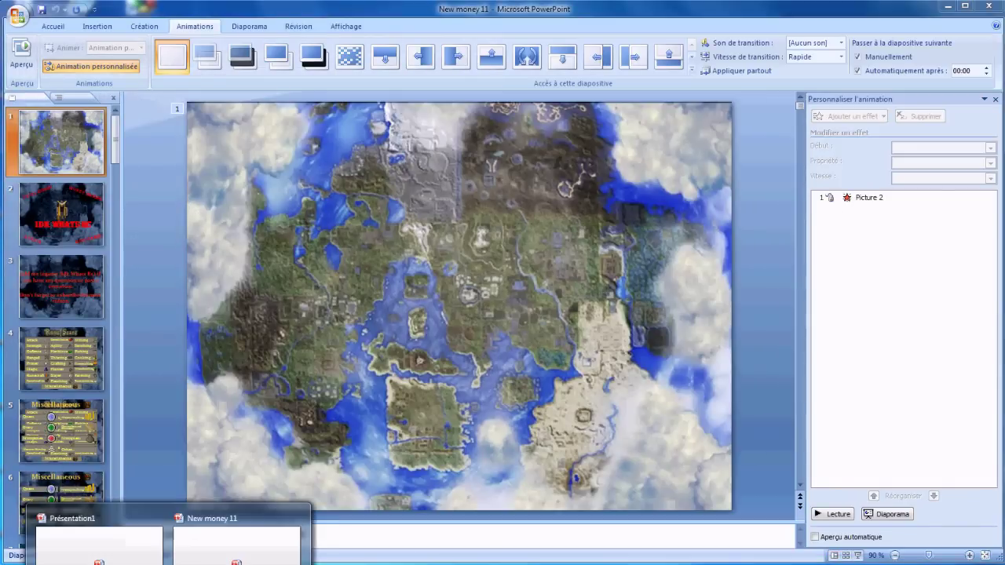
pyautogui.click(110, 541)
pyautogui.click(992, 7)
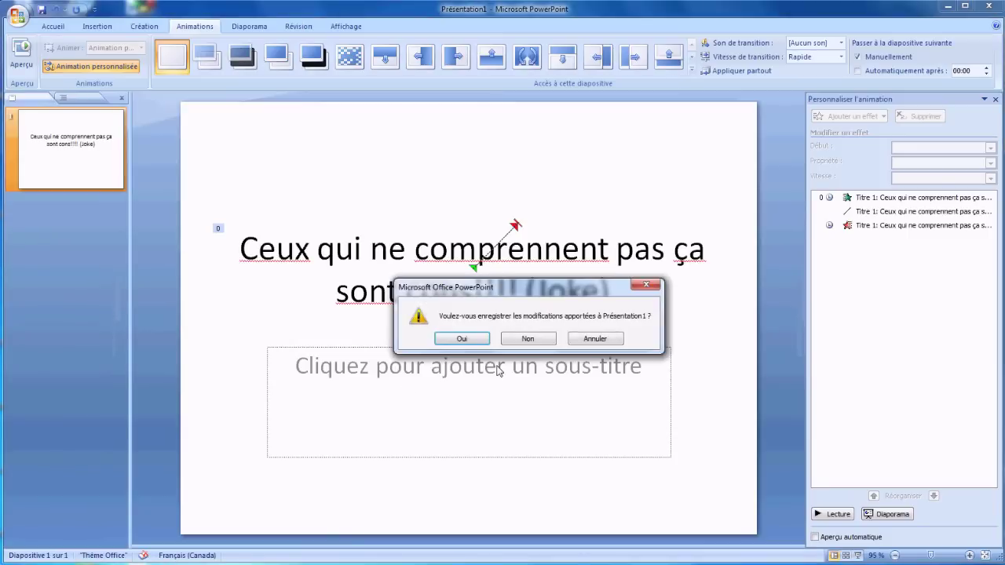
pyautogui.click(529, 338)
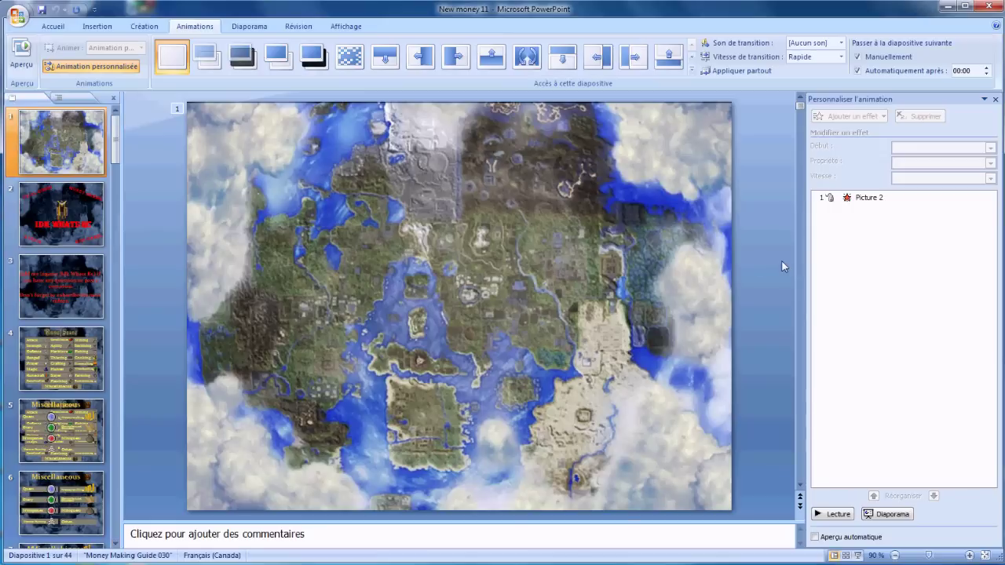
pyautogui.click(79, 359)
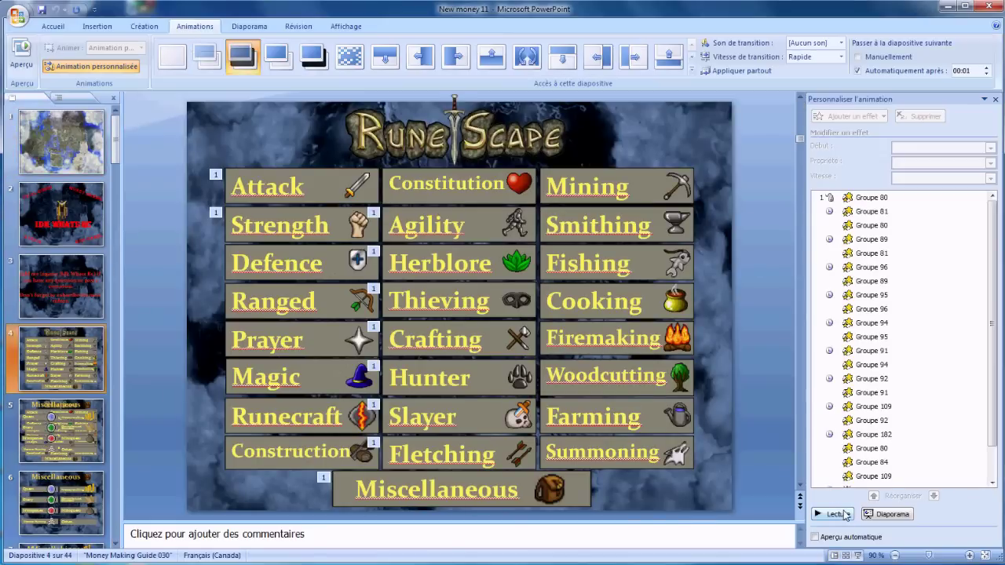
pyautogui.click(837, 514)
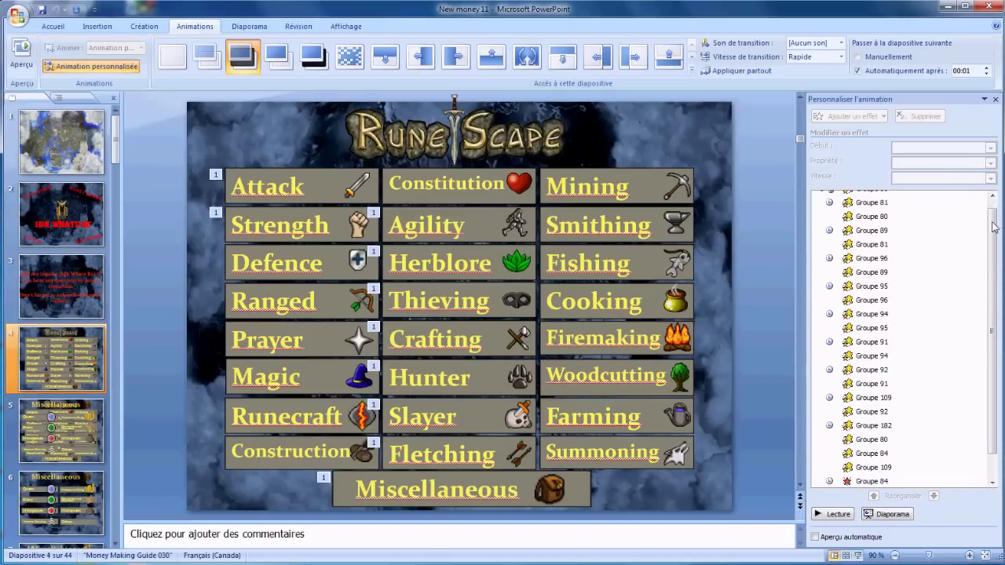
pyautogui.scroll(-1, 998, 229)
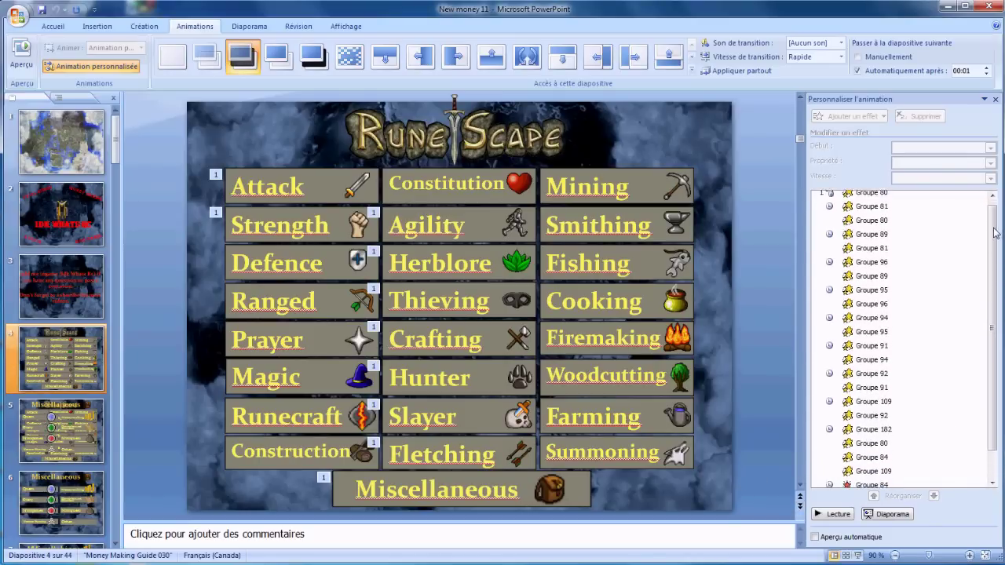
pyautogui.moveTo(993, 251); pyautogui.dragTo(997, 247)
pyautogui.click(857, 197)
pyautogui.click(857, 211)
pyautogui.click(857, 197)
pyautogui.click(857, 211)
pyautogui.click(860, 225)
pyautogui.click(860, 238)
pyautogui.click(862, 253)
pyautogui.click(862, 267)
pyautogui.click(862, 280)
pyautogui.click(863, 294)
pyautogui.click(865, 323)
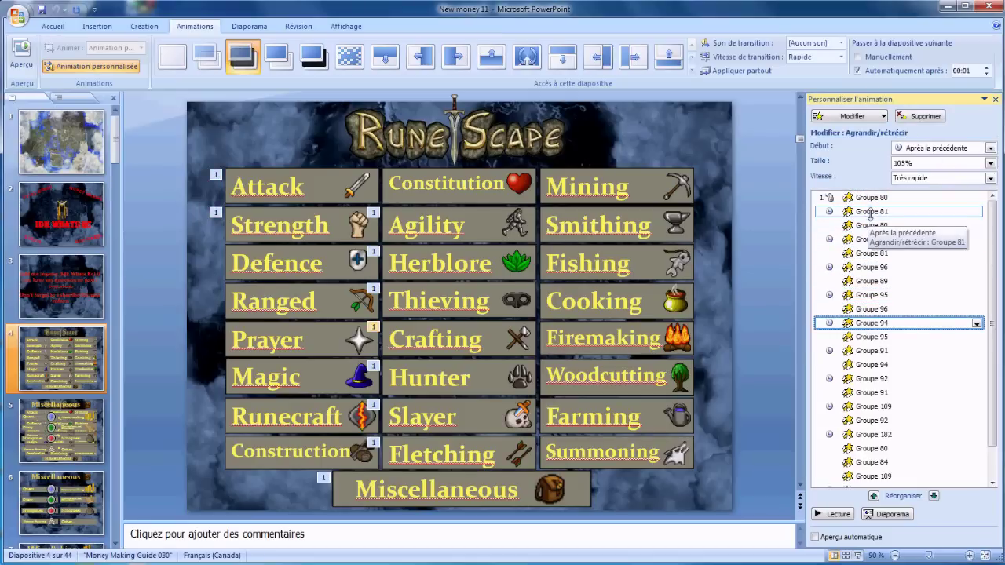
pyautogui.click(896, 197)
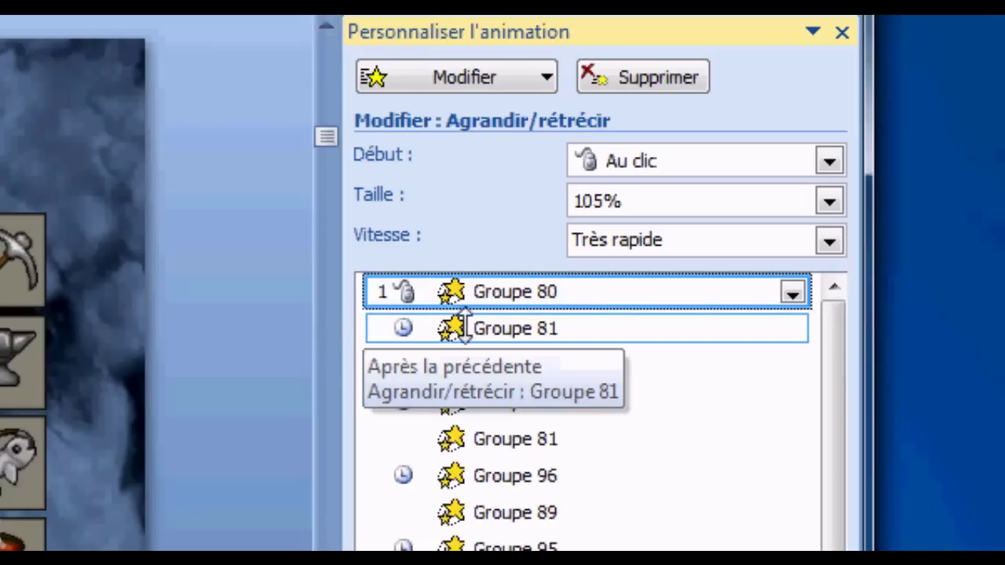
pyautogui.click(461, 328)
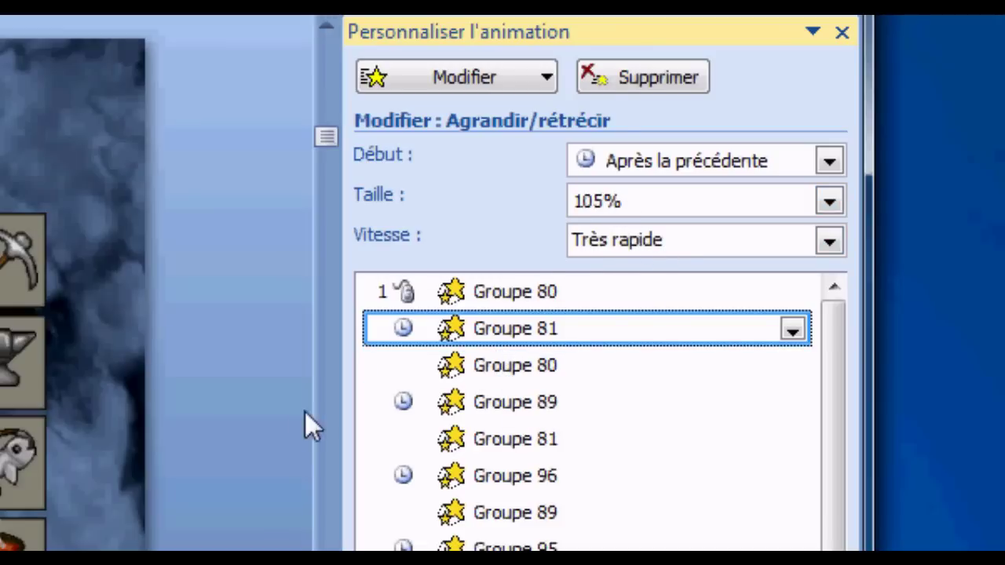
pyautogui.click(490, 363)
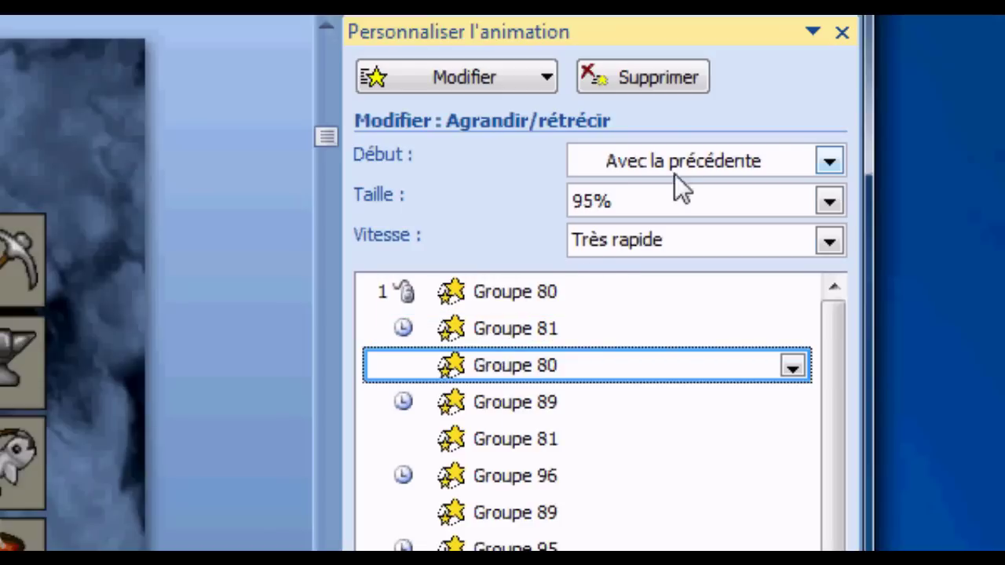
pyautogui.click(487, 415)
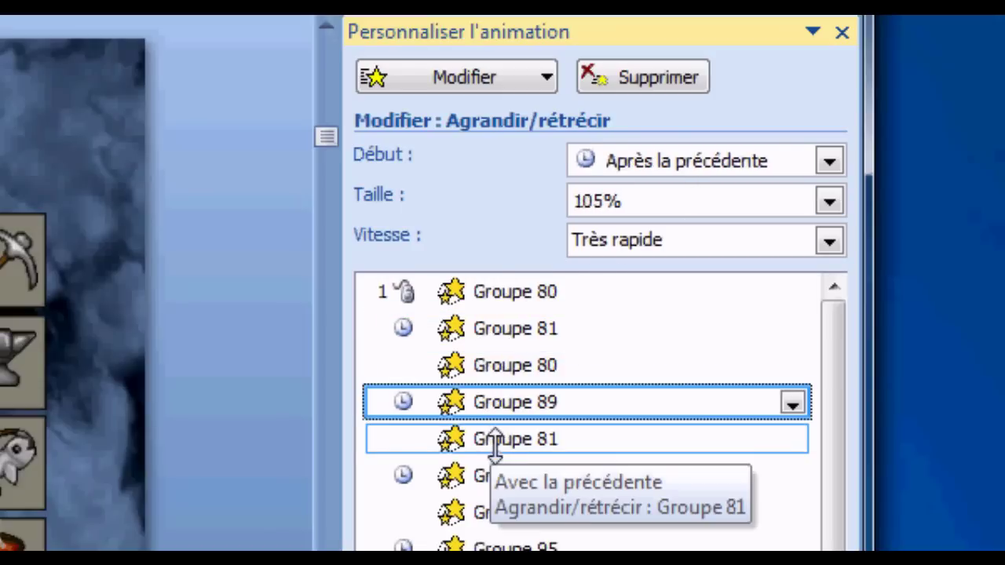
pyautogui.click(493, 441)
pyautogui.click(472, 476)
pyautogui.click(474, 514)
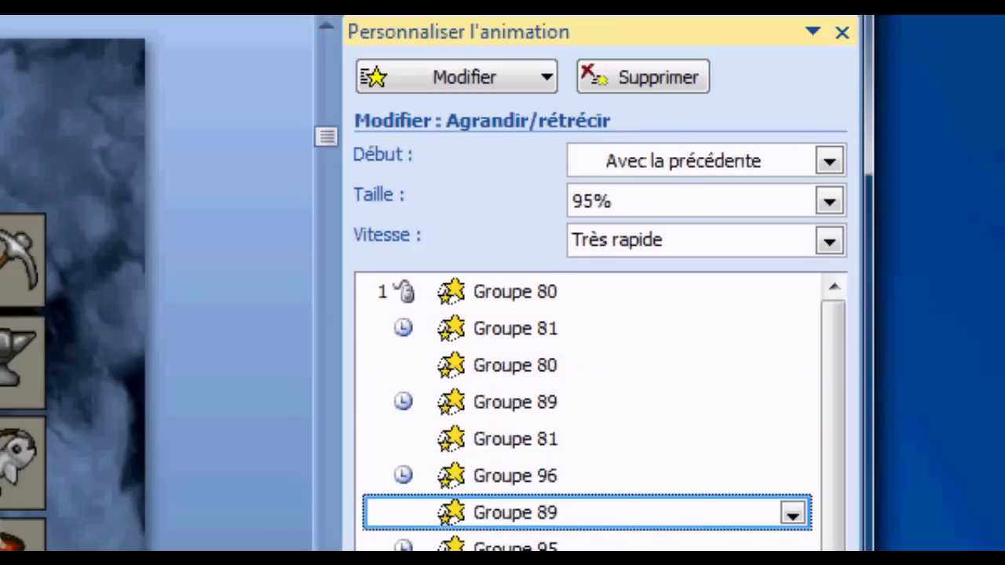
pyautogui.click(511, 291)
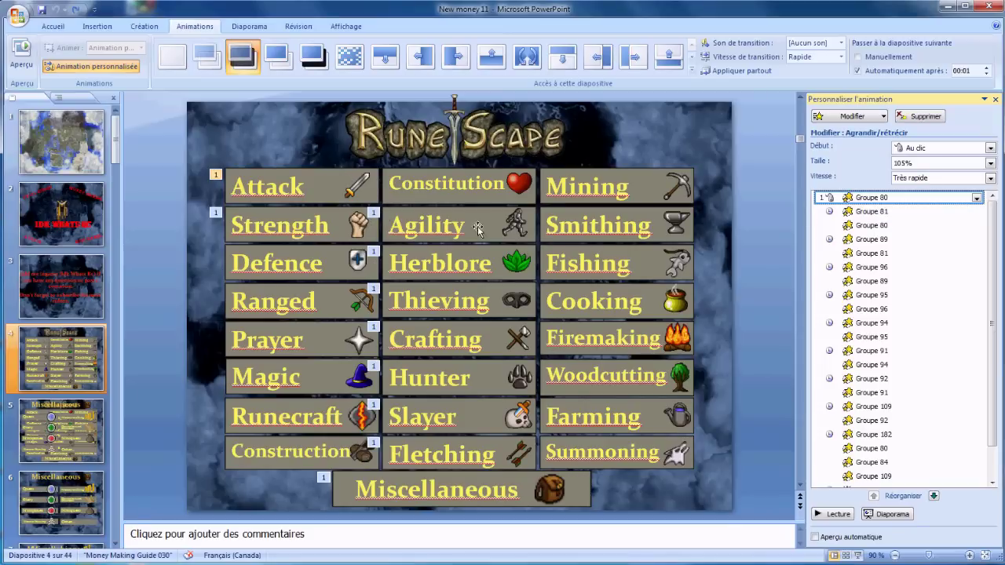
# - Delete the trailing effects from Groupe 92 through Groupe 182, plus Groupe 109 and Groupe 92
pyautogui.moveTo(355, 446)
pyautogui.mouseDown()
pyautogui.moveTo(366, 349)
pyautogui.moveTo(365, 443)
pyautogui.moveTo(393, 372)
pyautogui.moveTo(499, 349)
pyautogui.mouseUp()
pyautogui.press('Escape')
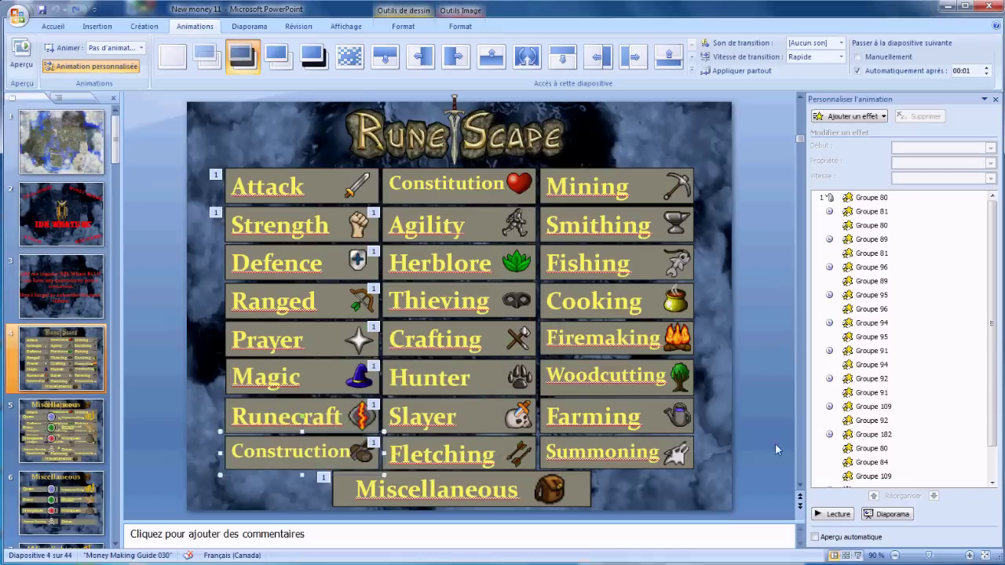
pyautogui.scroll(-3, 958, 369)
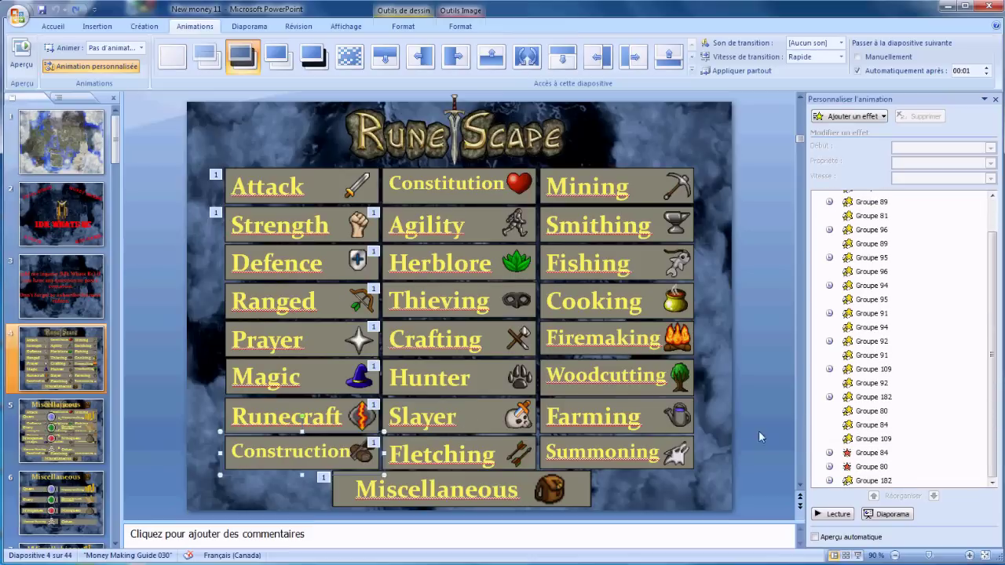
pyautogui.click(873, 481)
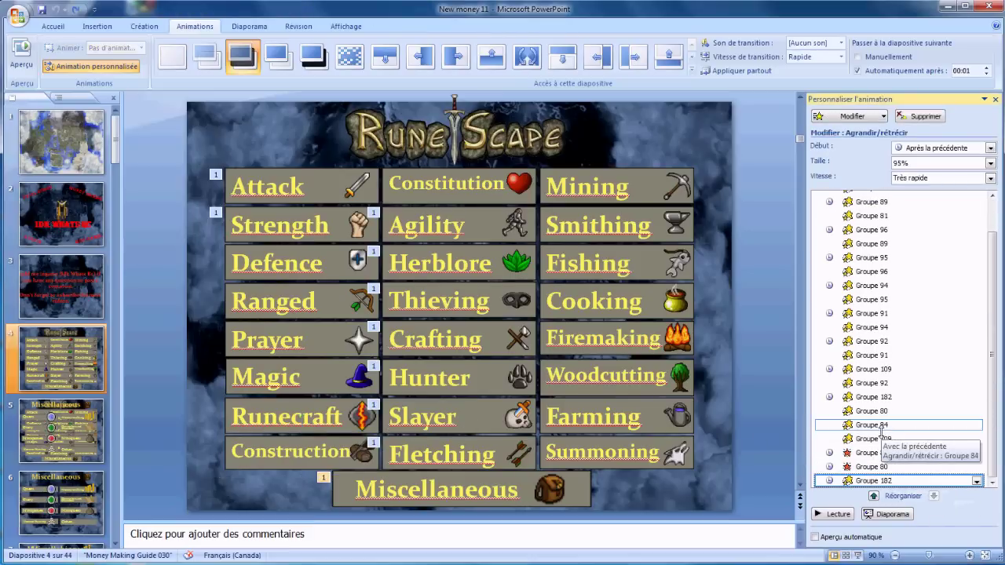
pyautogui.keyDown('shift'); pyautogui.click(847, 384); pyautogui.keyUp('shift')
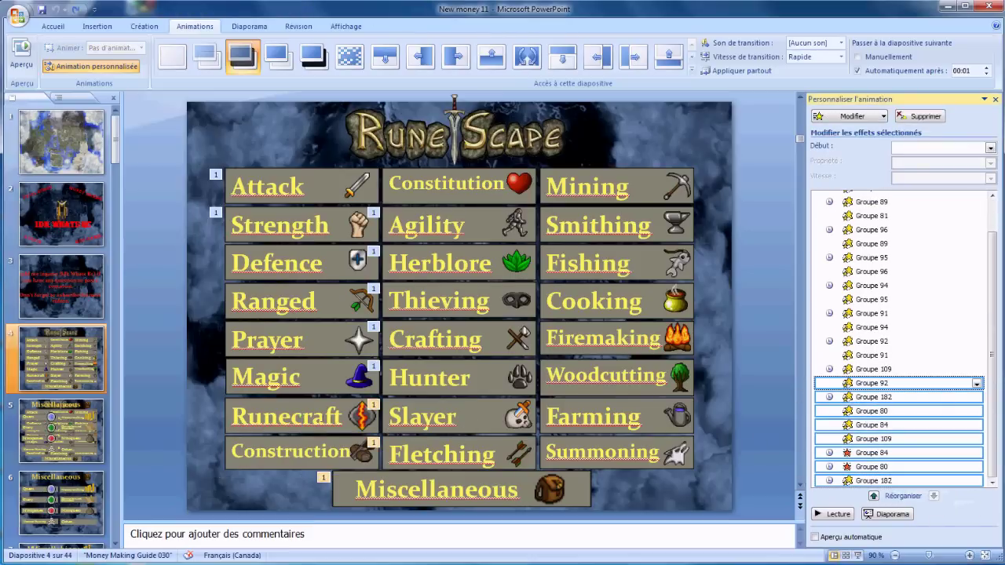
pyautogui.press('Delete')
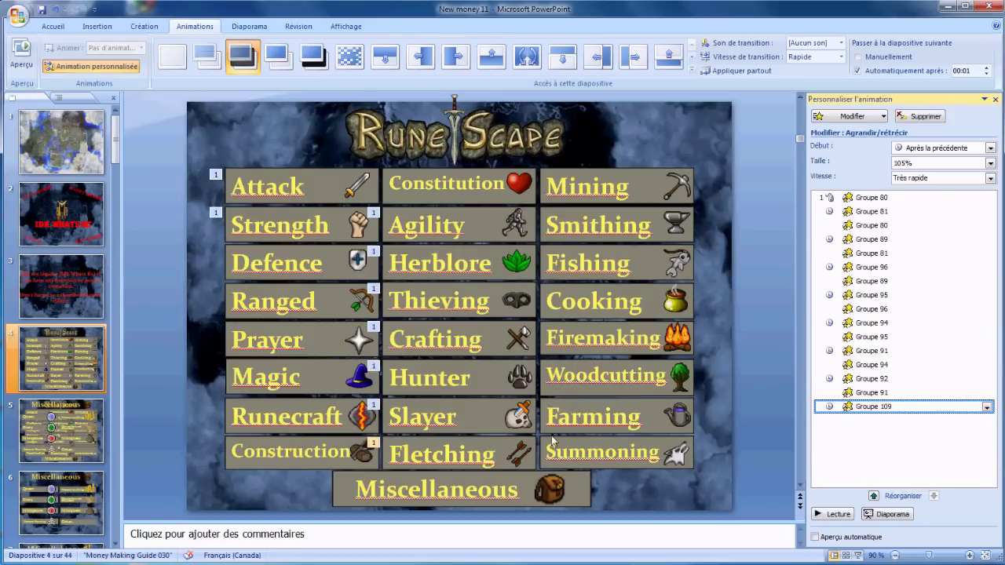
pyautogui.press('Delete')
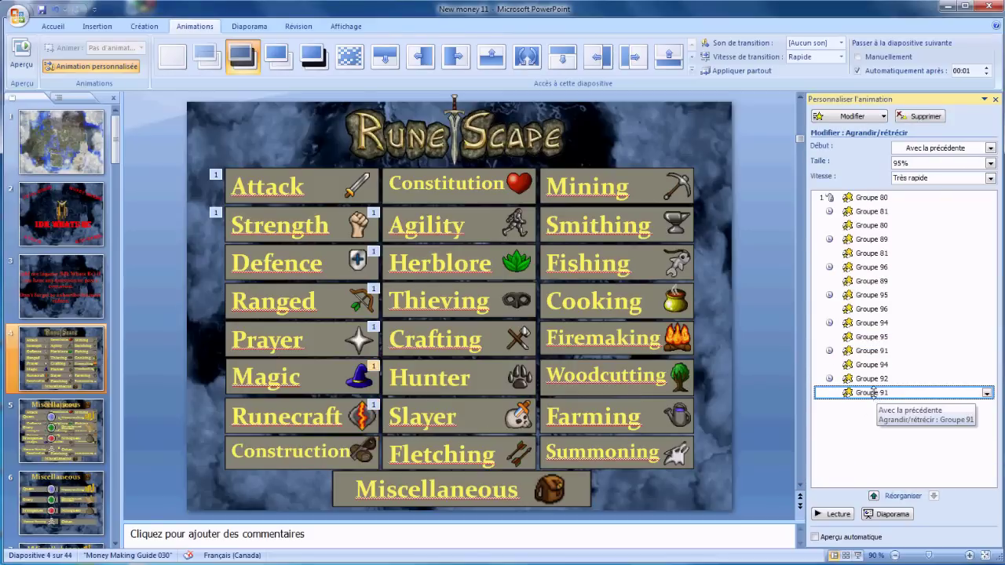
pyautogui.click(871, 378)
pyautogui.press('Delete')
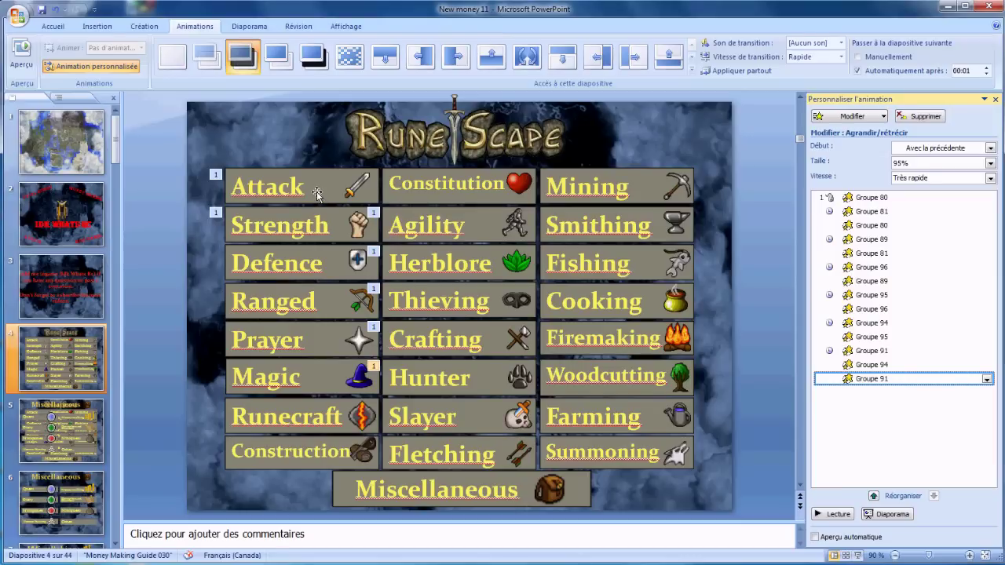
# - Check effects on the Strength, Agility, Herblore, Thieving, Crafting, Hunter, Runecraft, Construction and Slayer boxes
pyautogui.click(324, 225)
pyautogui.click(439, 232)
pyautogui.click(451, 267)
pyautogui.click(463, 306)
pyautogui.click(472, 345)
pyautogui.click(471, 381)
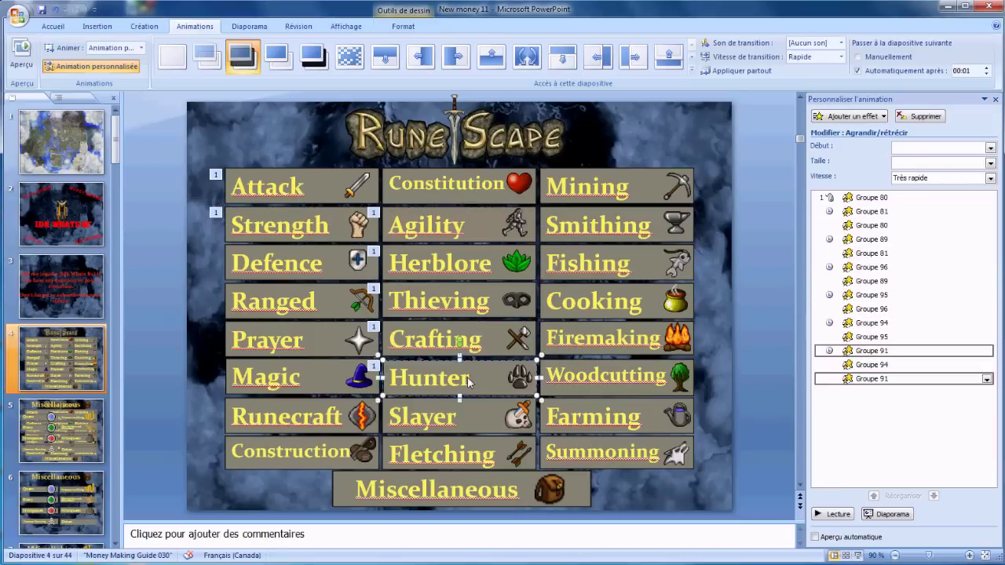
pyautogui.click(327, 392)
pyautogui.click(326, 416)
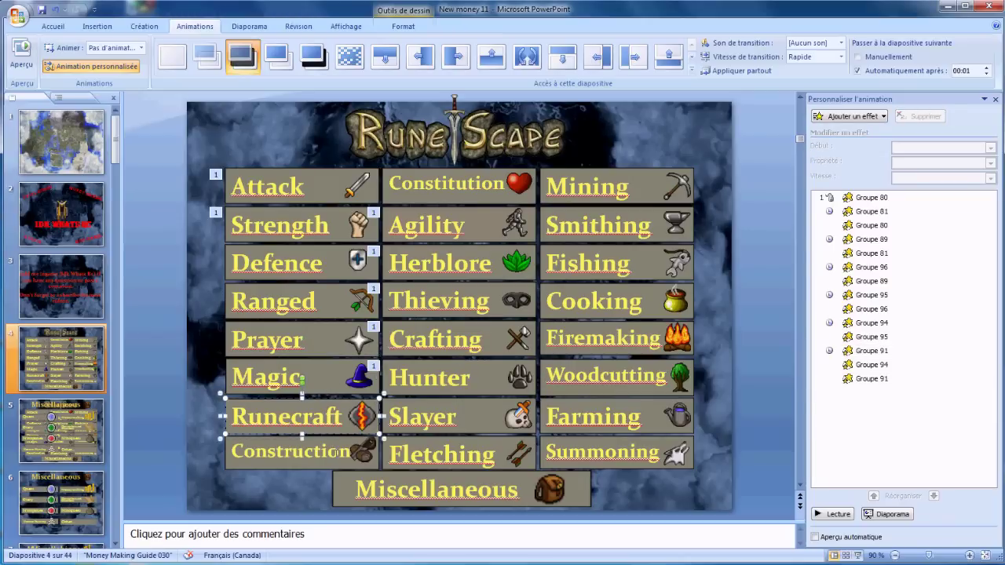
pyautogui.click(333, 453)
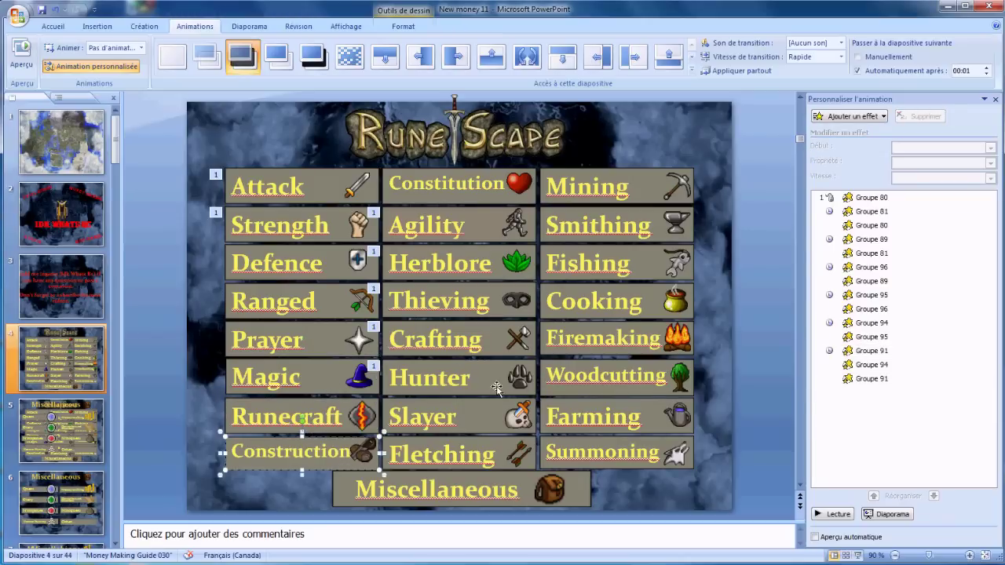
pyautogui.click(515, 414)
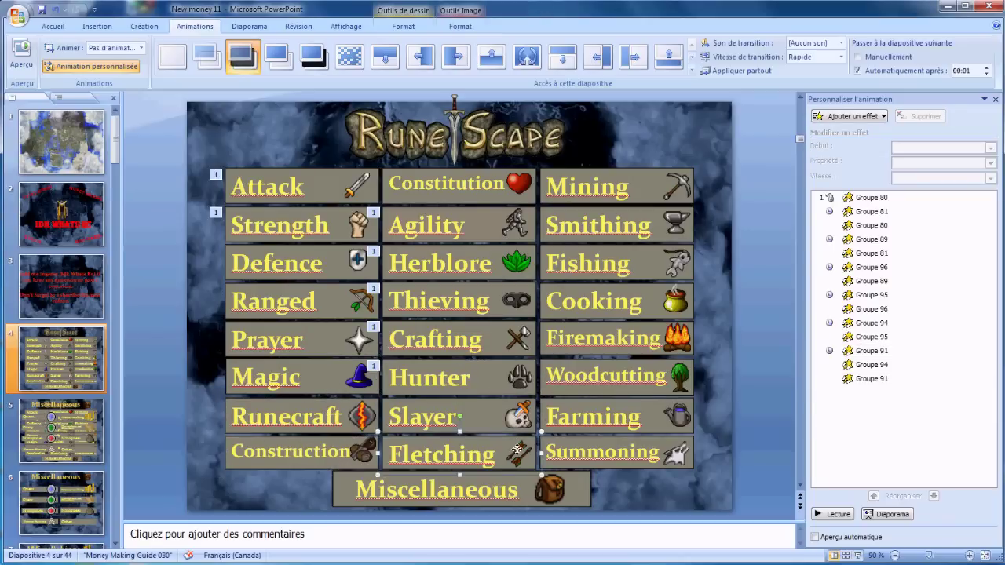